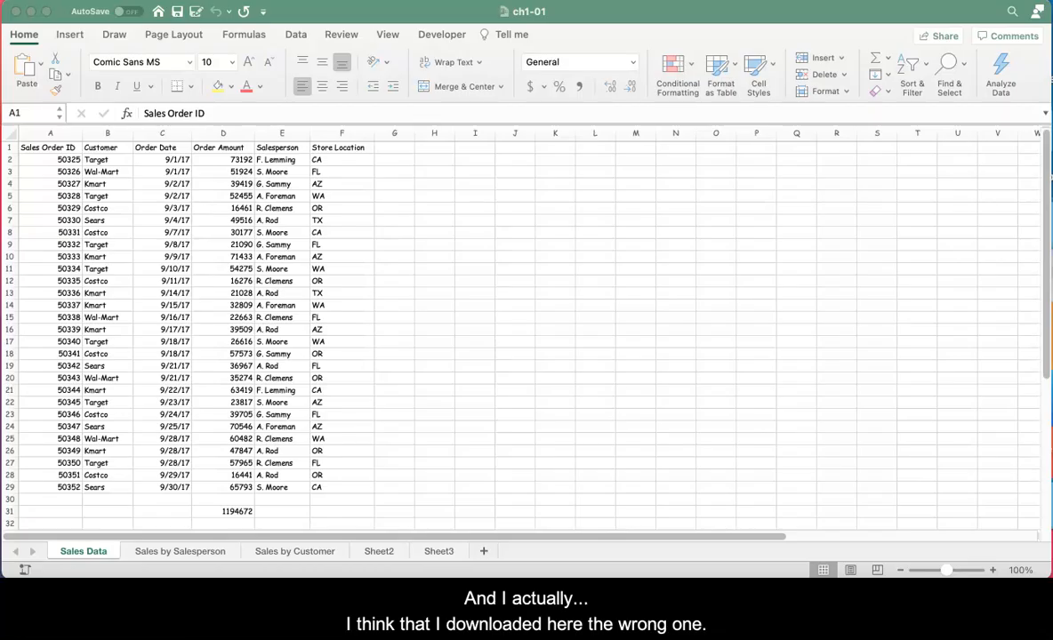
Step: Close the ch1-01 workbook and switch to Safari showing the ACCT 227 Excel for Accounting course page
click(14, 13)
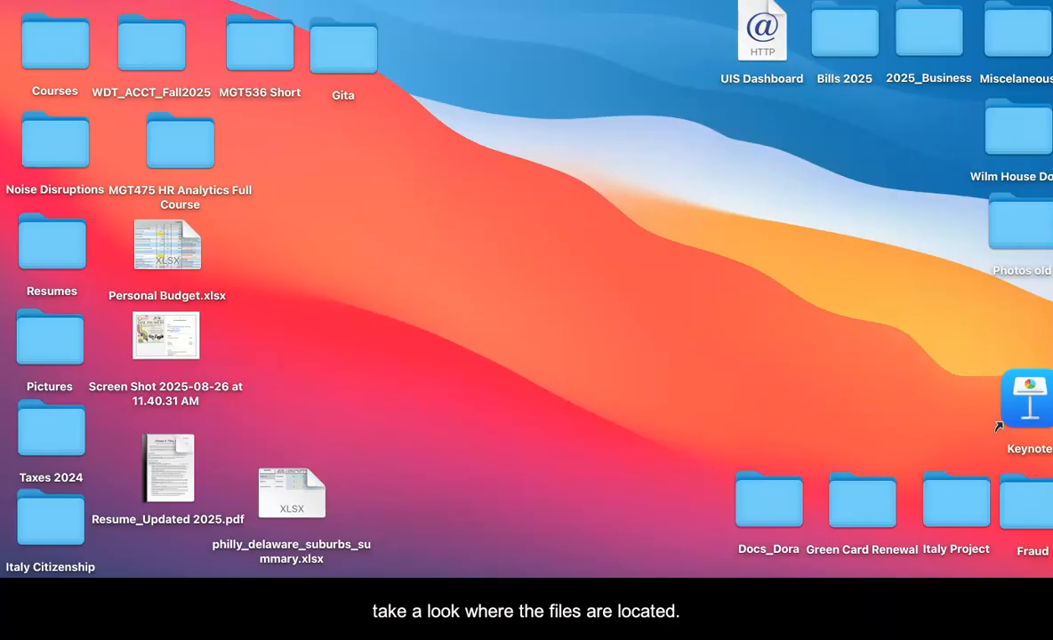
click(629, 142)
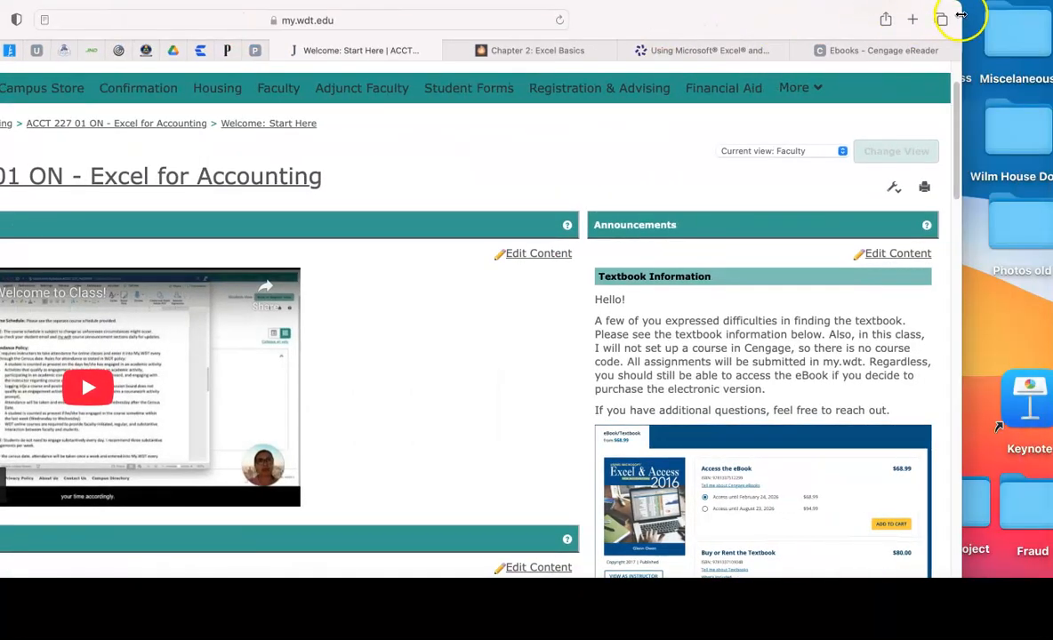
drag(960, 14, 694, 22)
drag(537, 25, 899, 18)
Step: Download the Excel Data Files archive from the Course Documents section of the course page
click(67, 191)
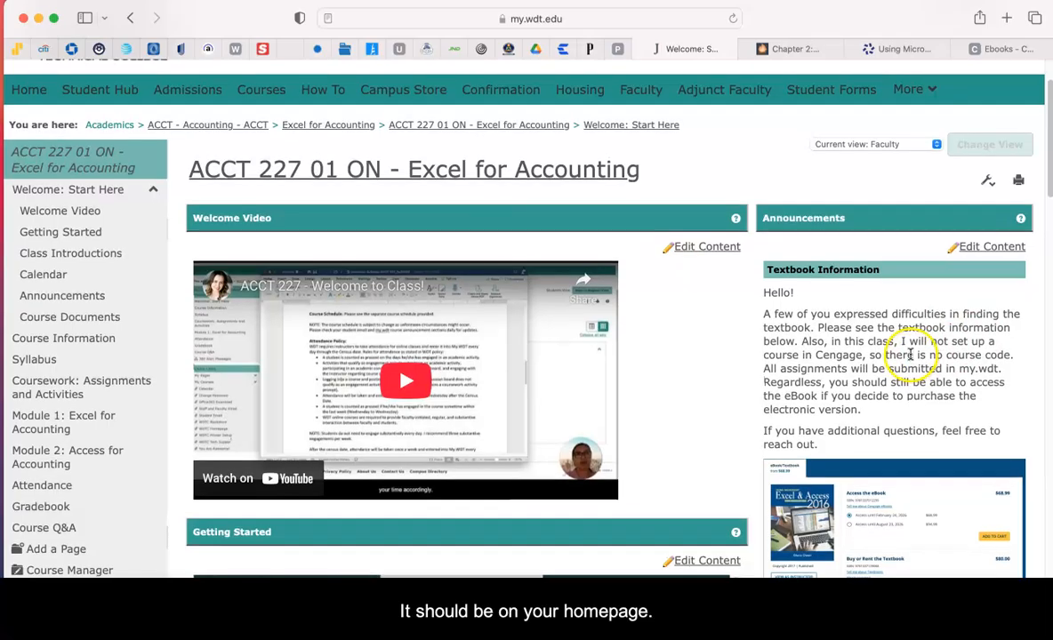
scroll(903, 320, up, 1)
scroll(900, 358, down, 10)
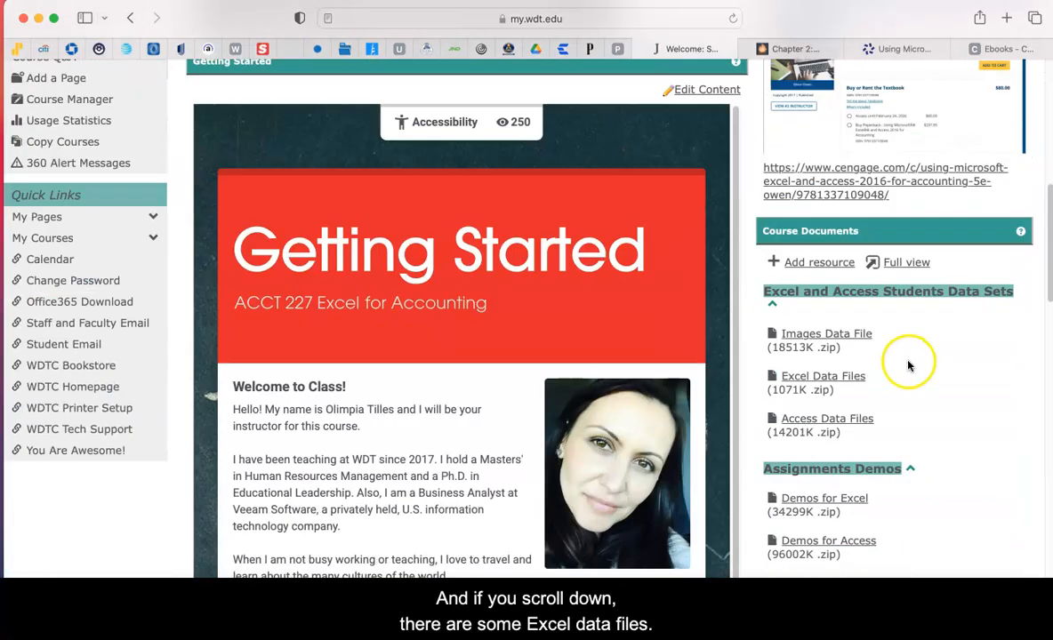
click(823, 377)
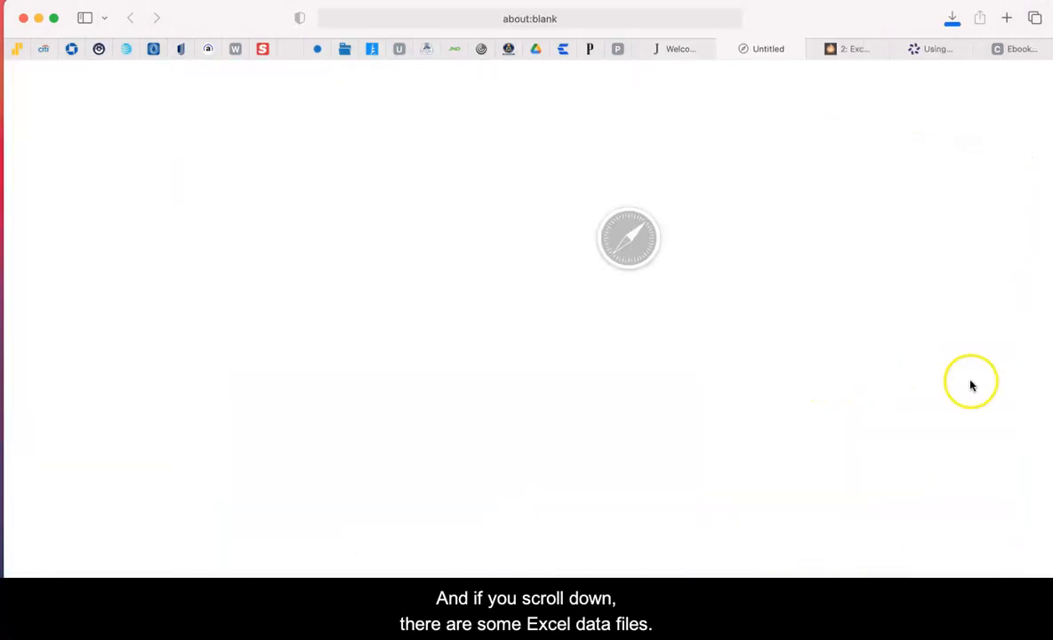
Step: Open the downloaded Excel Files for Students-2 folder and expand its Ch 02 subfolder
click(952, 20)
double_click(914, 89)
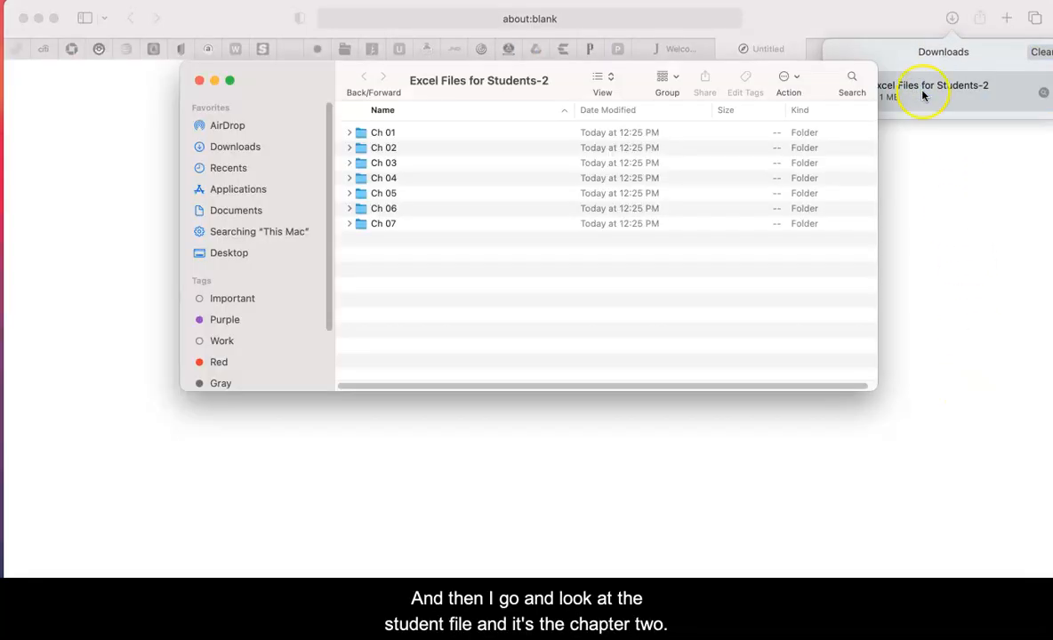
click(384, 148)
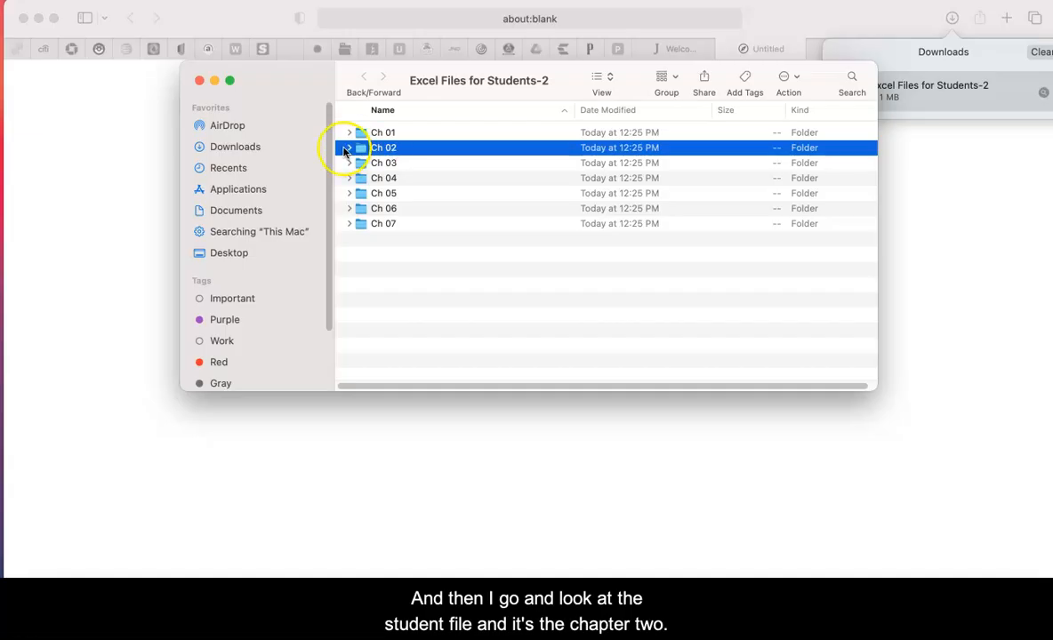
click(348, 148)
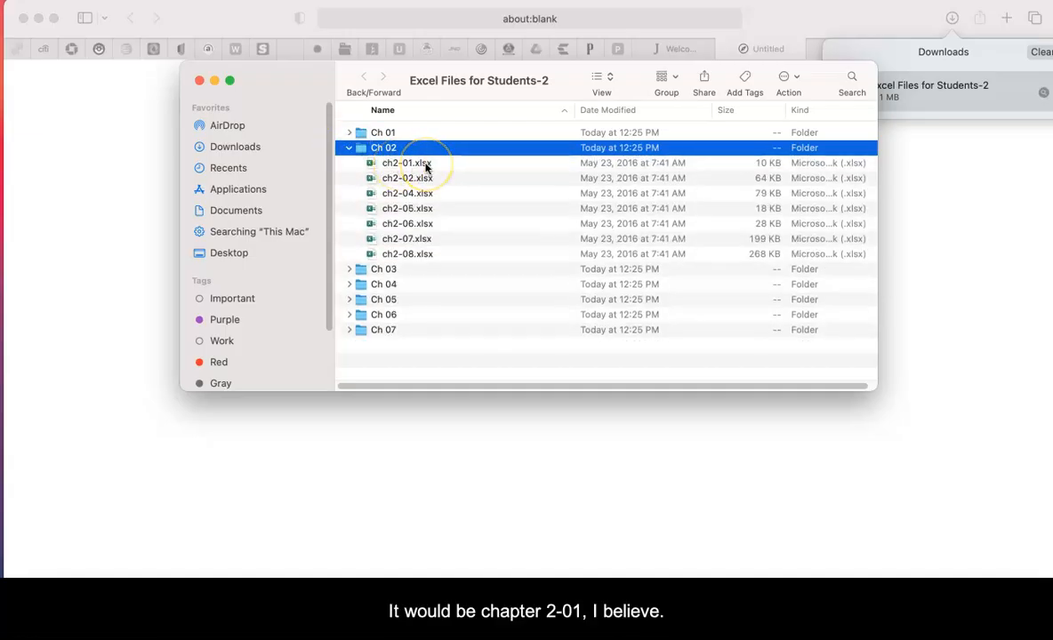
Step: Check the Chapter 2 instructions on the open eBook page for the name of the required workbook file
click(123, 124)
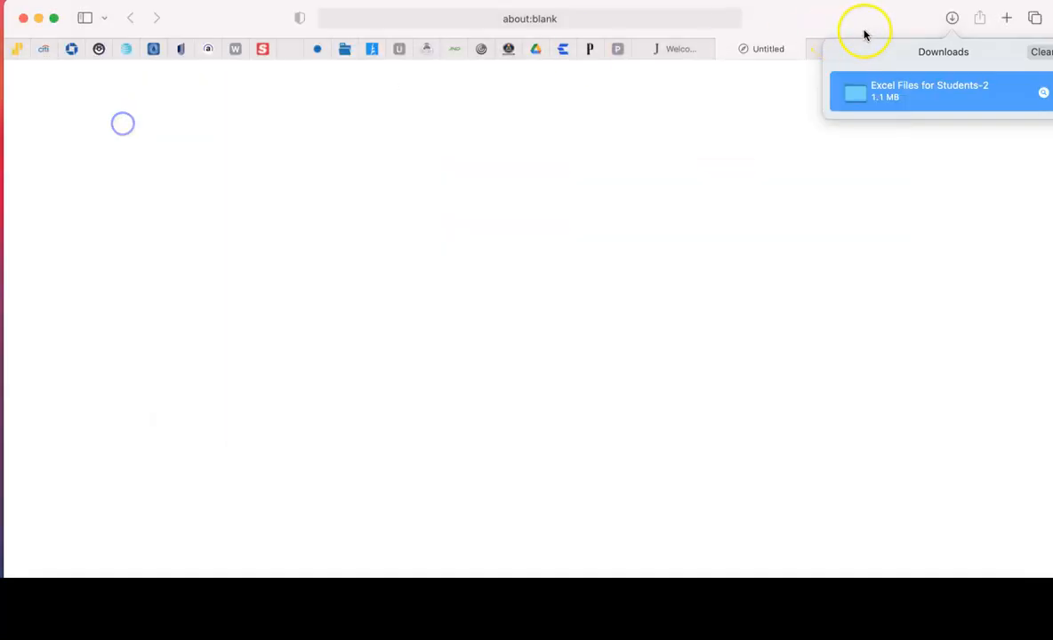
click(841, 26)
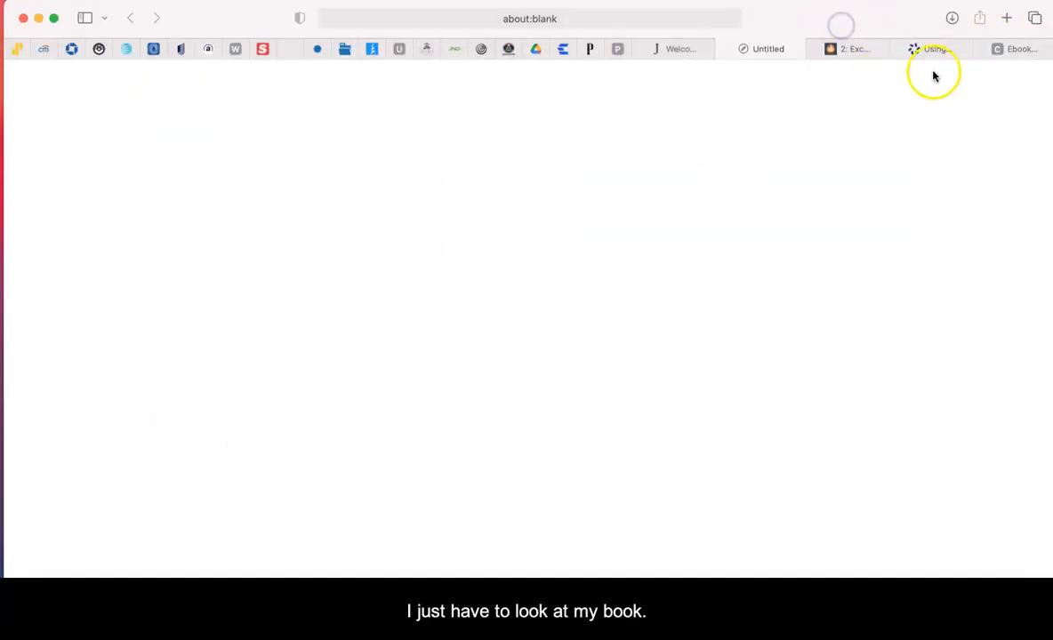
click(1027, 51)
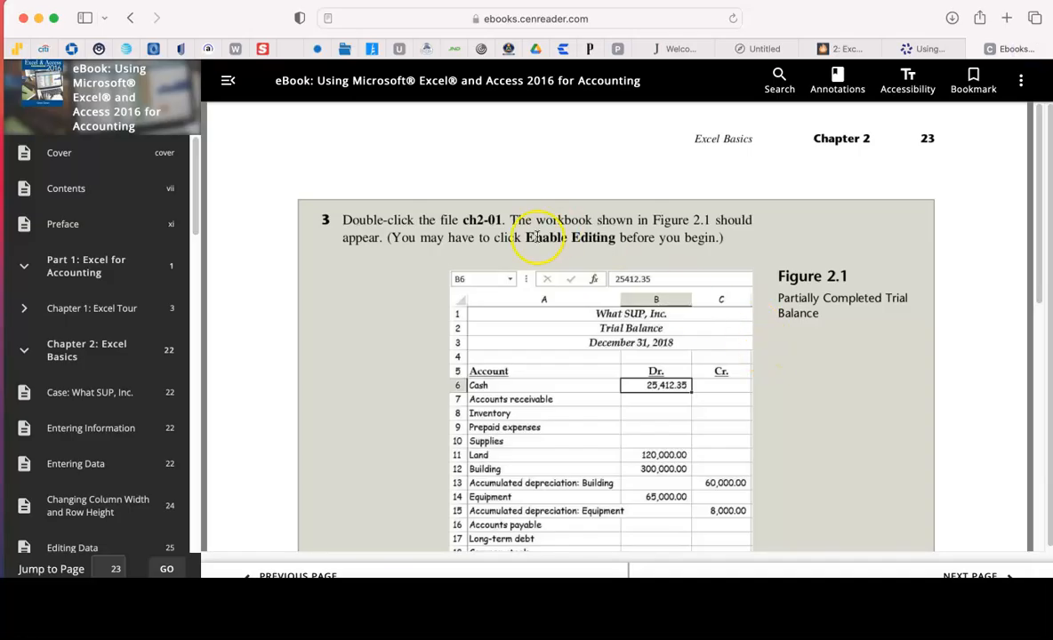
mouse_move(501, 219)
mouse_down()
mouse_move(442, 219)
mouse_move(463, 219)
mouse_up()
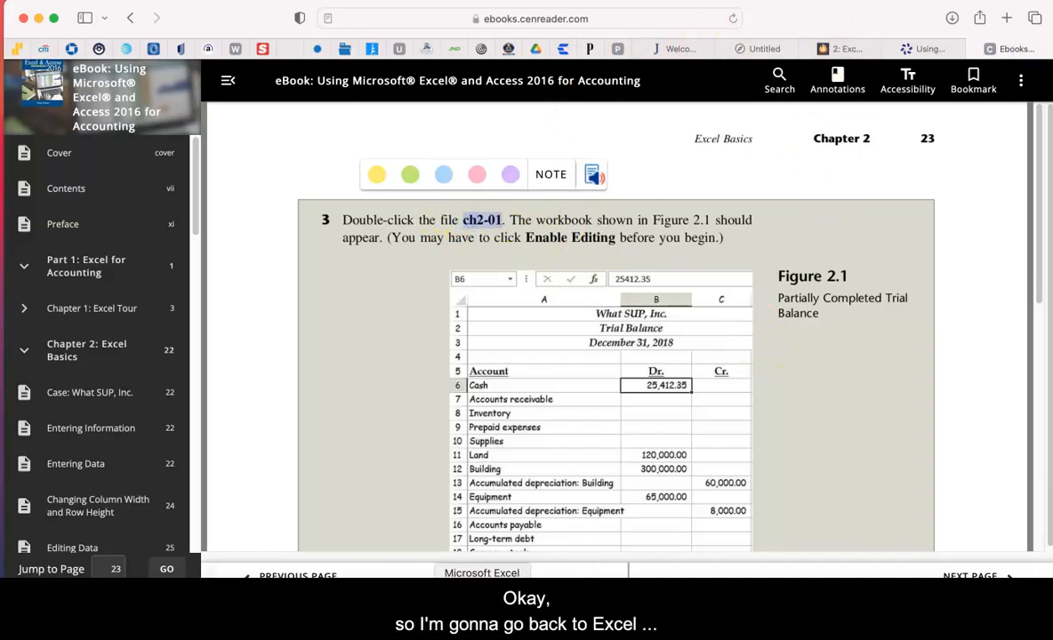
Step: Switch to Microsoft Excel and create a blank workbook
click(482, 598)
drag(397, 12, 394, 109)
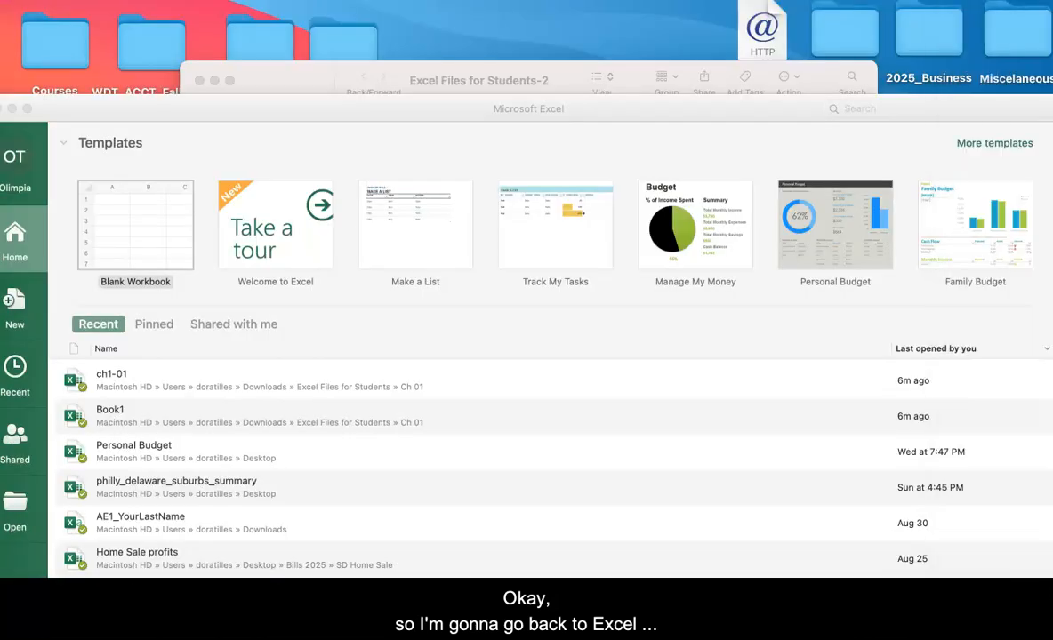
drag(425, 108, 428, 15)
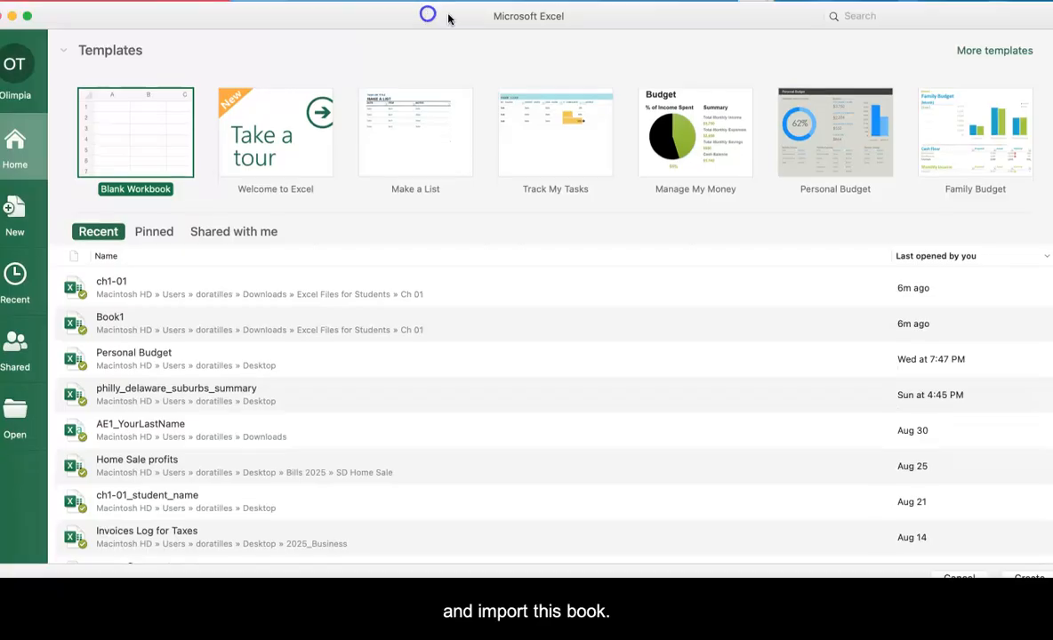
click(145, 108)
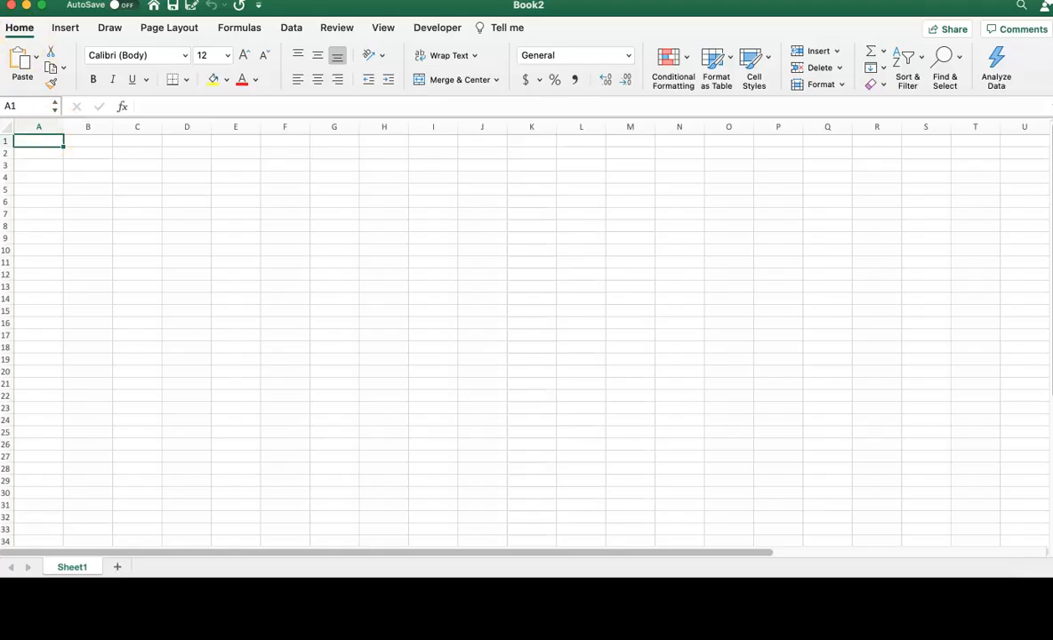
Step: Open ch2-01.xlsx from the Ch 02 folder of Excel Files for Students-2 in Downloads
click(76, 0)
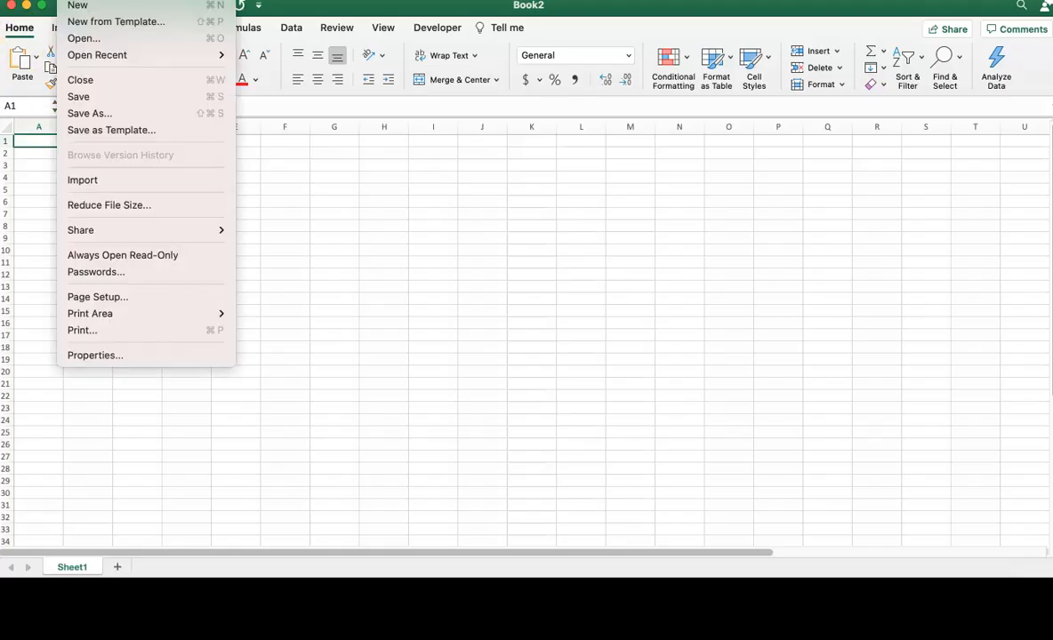
click(320, 7)
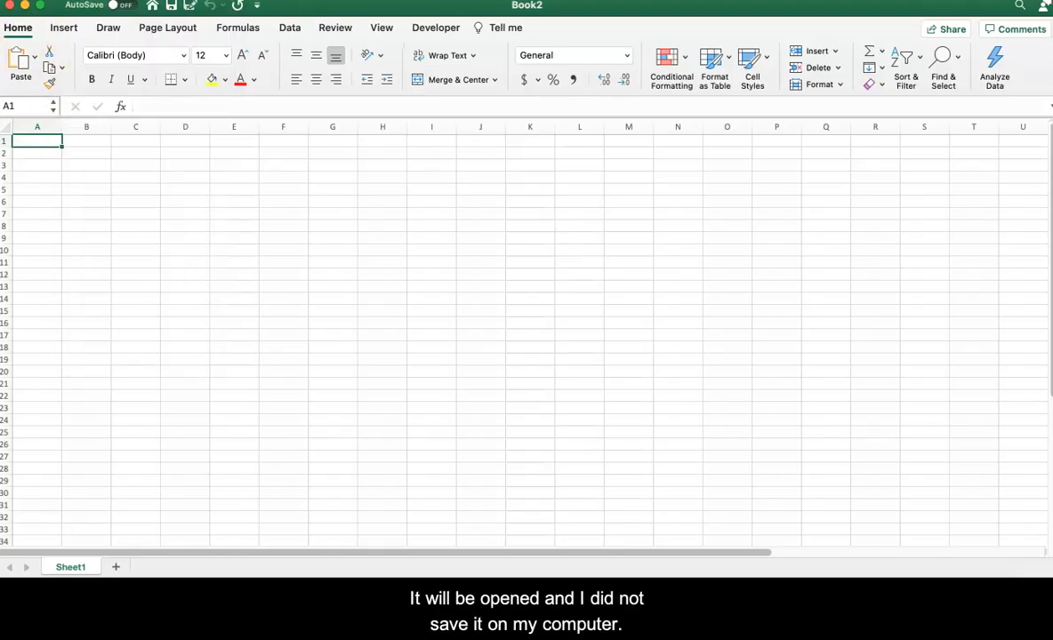
click(76, 2)
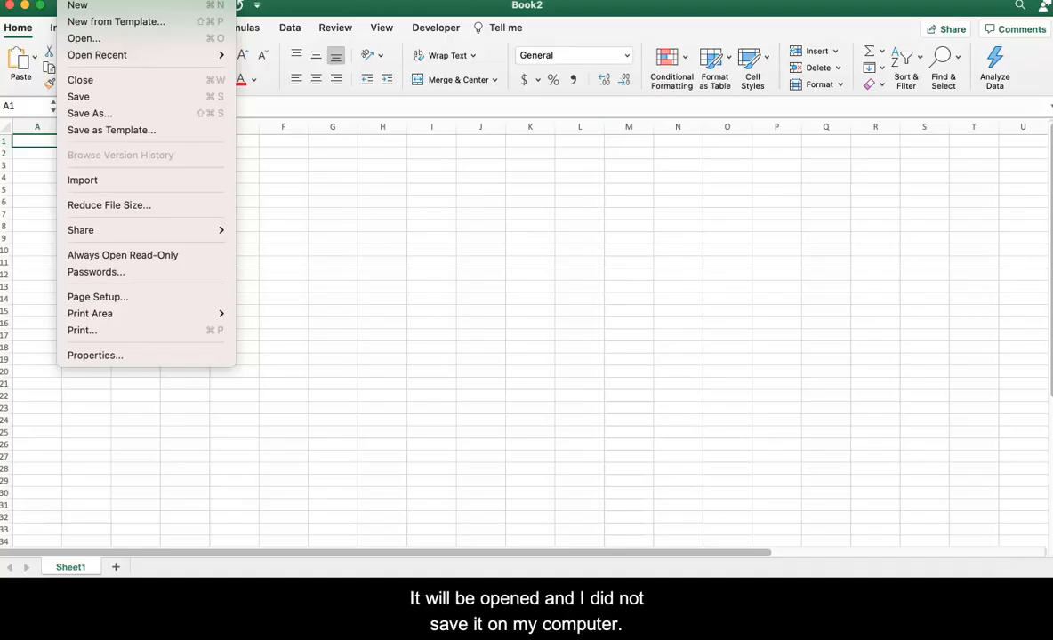
click(94, 42)
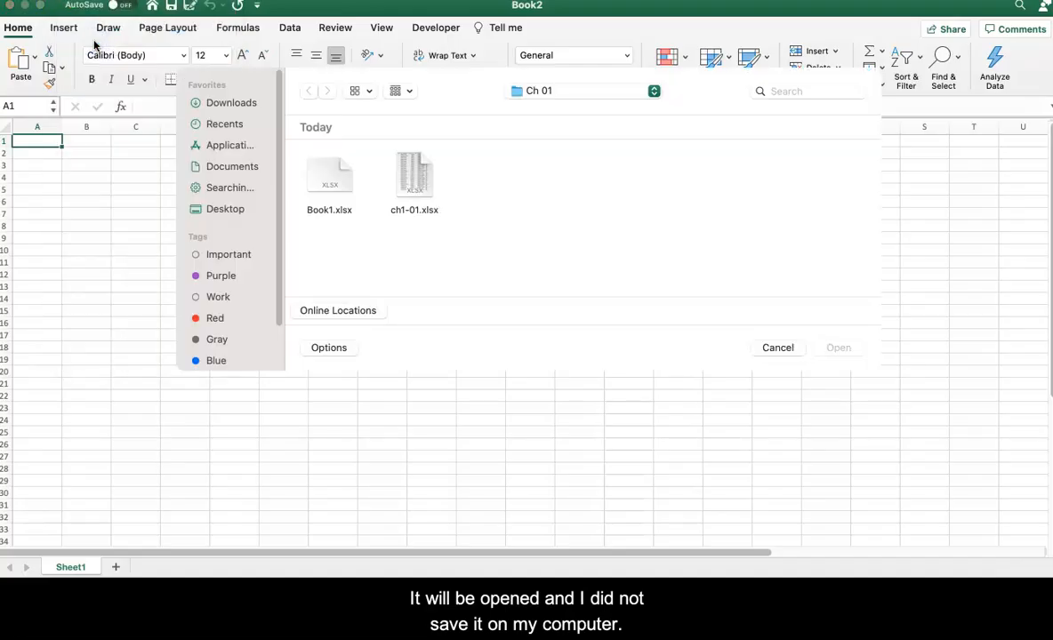
click(230, 102)
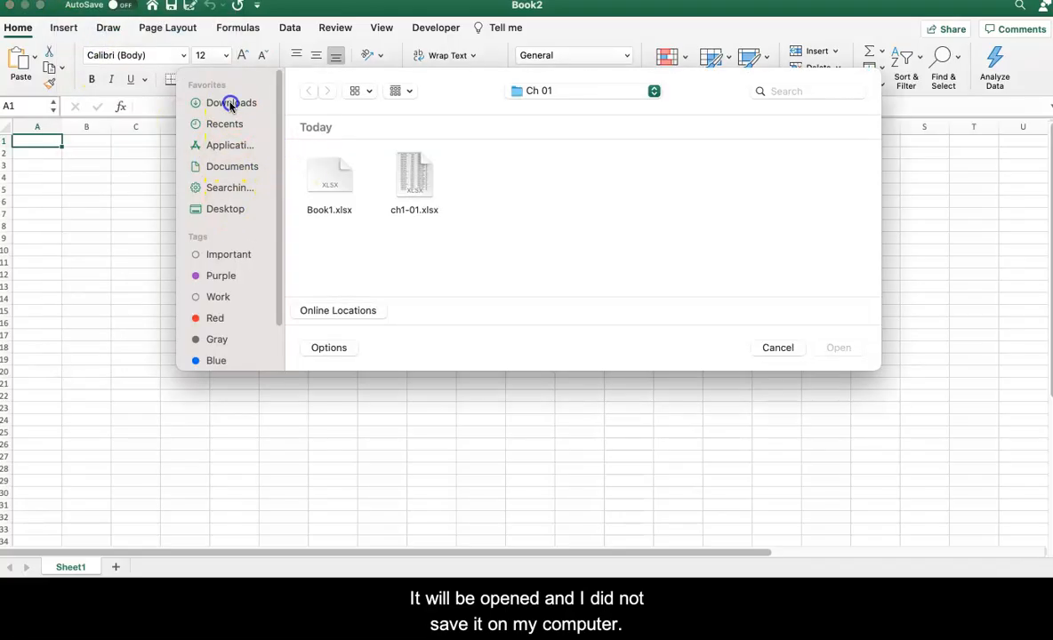
double_click(329, 176)
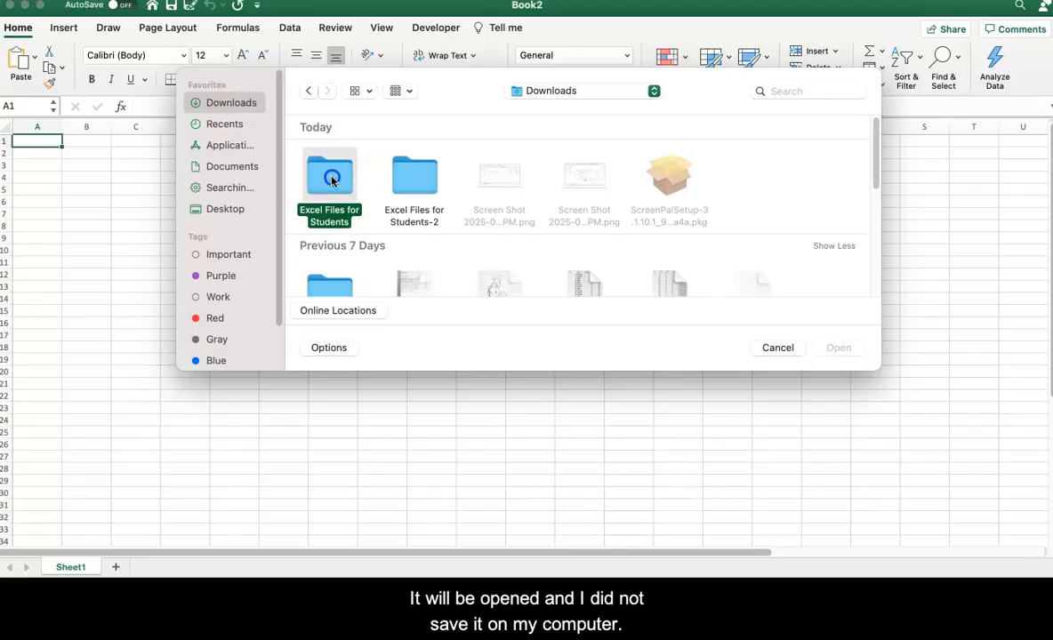
click(423, 177)
double_click(425, 177)
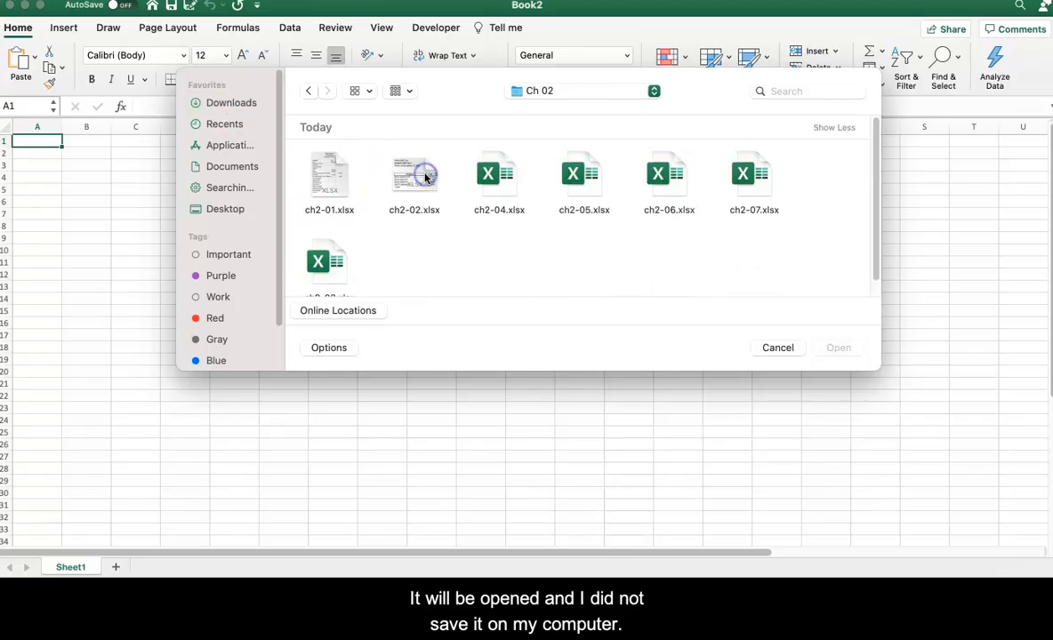
click(331, 176)
click(840, 348)
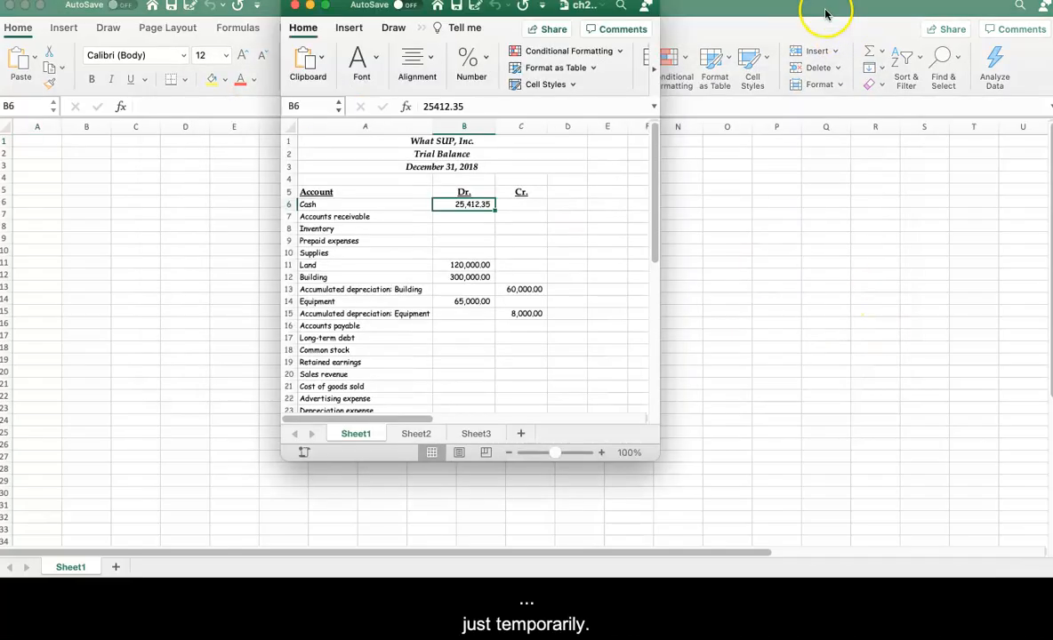
Step: Close the empty Book2 workbook
drag(781, 13, 751, 35)
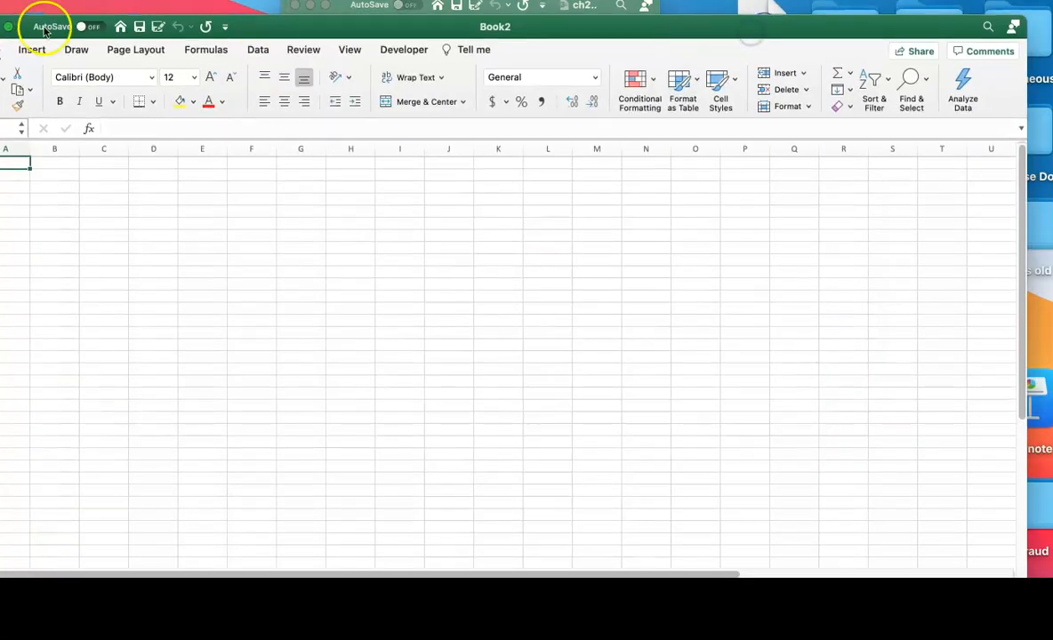
drag(327, 26, 452, 21)
click(105, 21)
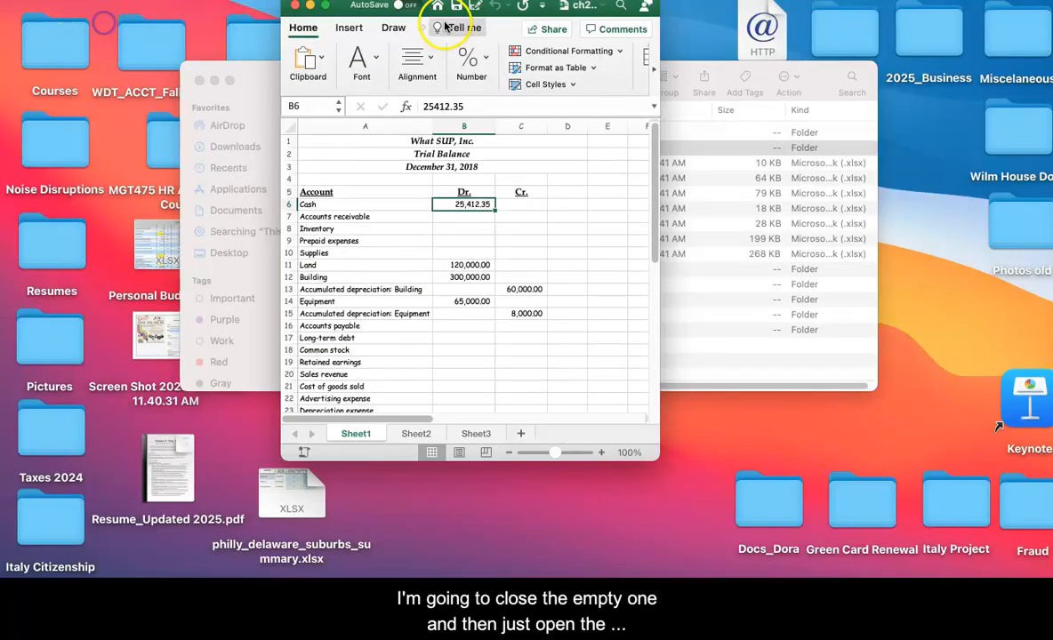
Step: Move and enlarge the ch2-01 workbook window until it fills the screen
drag(611, 16, 336, 24)
drag(382, 465, 873, 464)
drag(998, 427, 1051, 576)
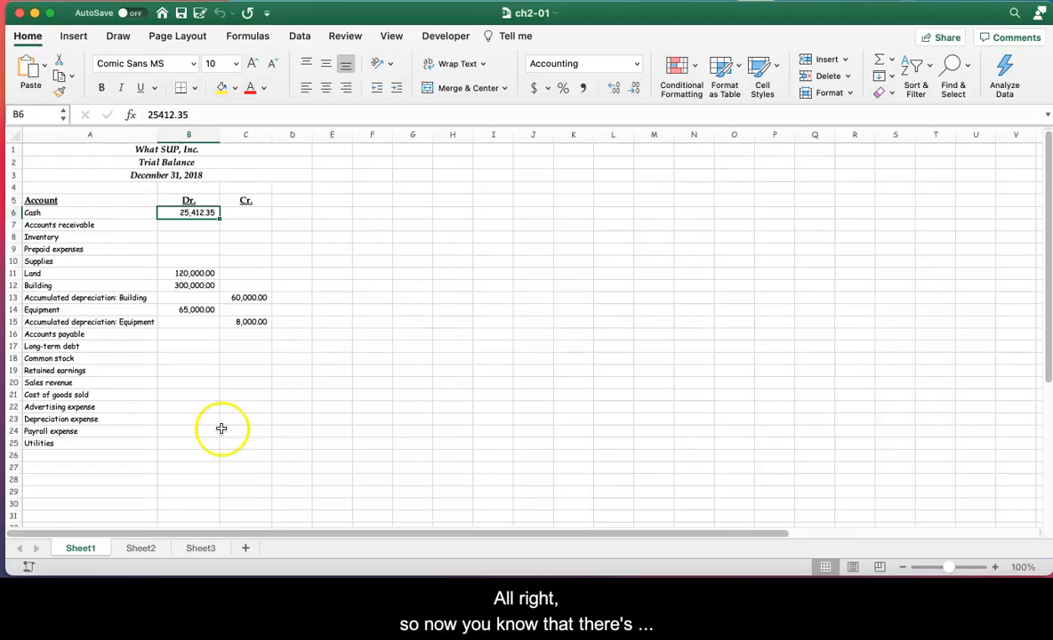
Step: Look through Sheet2 and Sheet3 of the ch2-01 workbook, then return to Sheet1
click(139, 548)
click(66, 548)
click(135, 550)
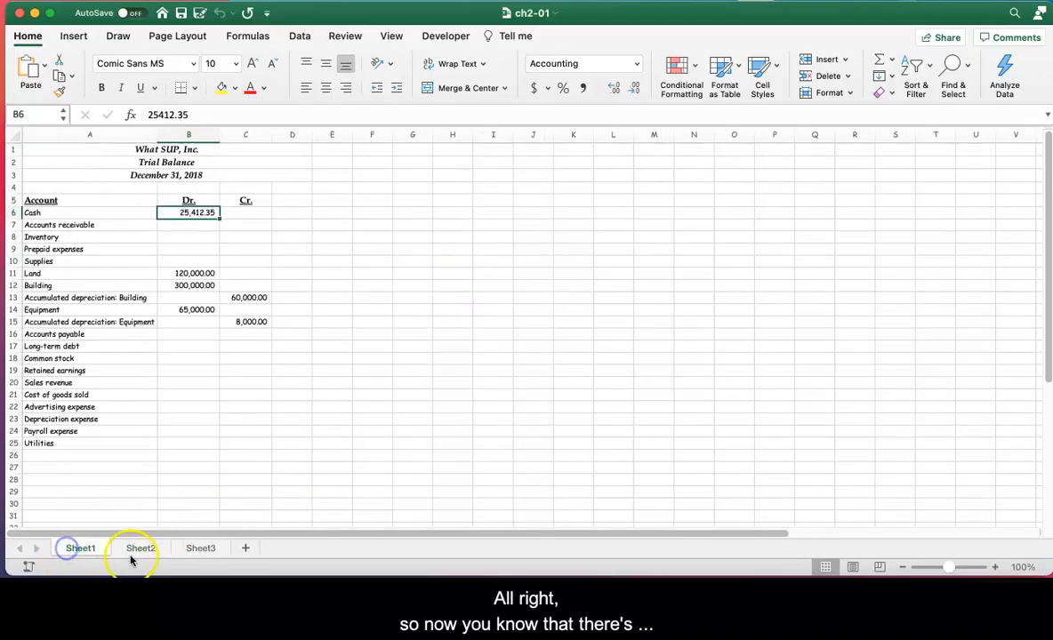
click(206, 552)
click(89, 552)
click(144, 551)
click(95, 550)
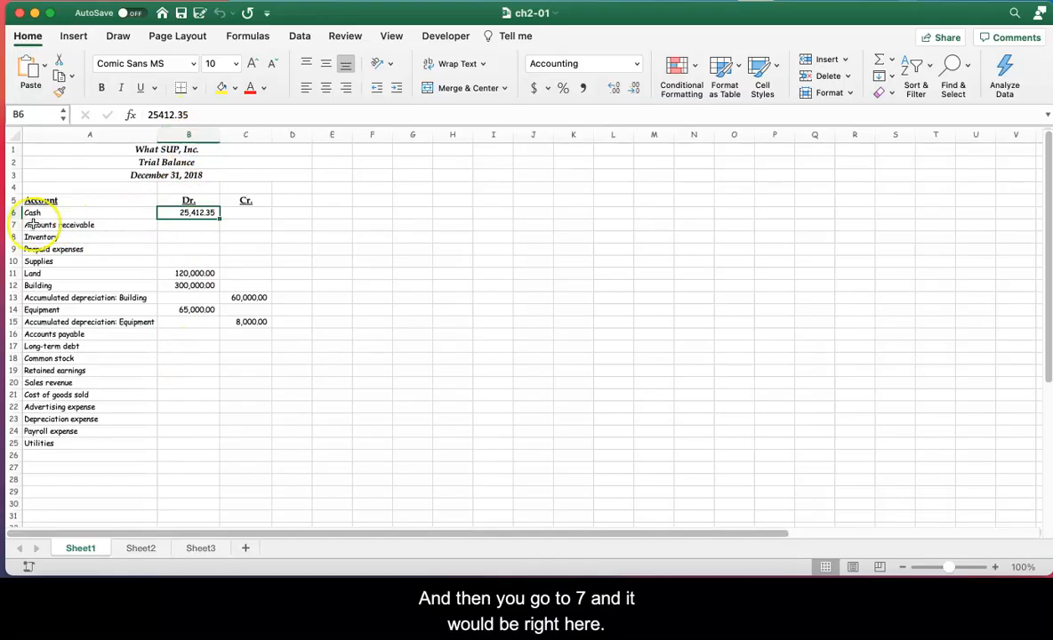
Step: Paste 84245.25 as the Accounts receivable debit amount in cell B7
click(188, 224)
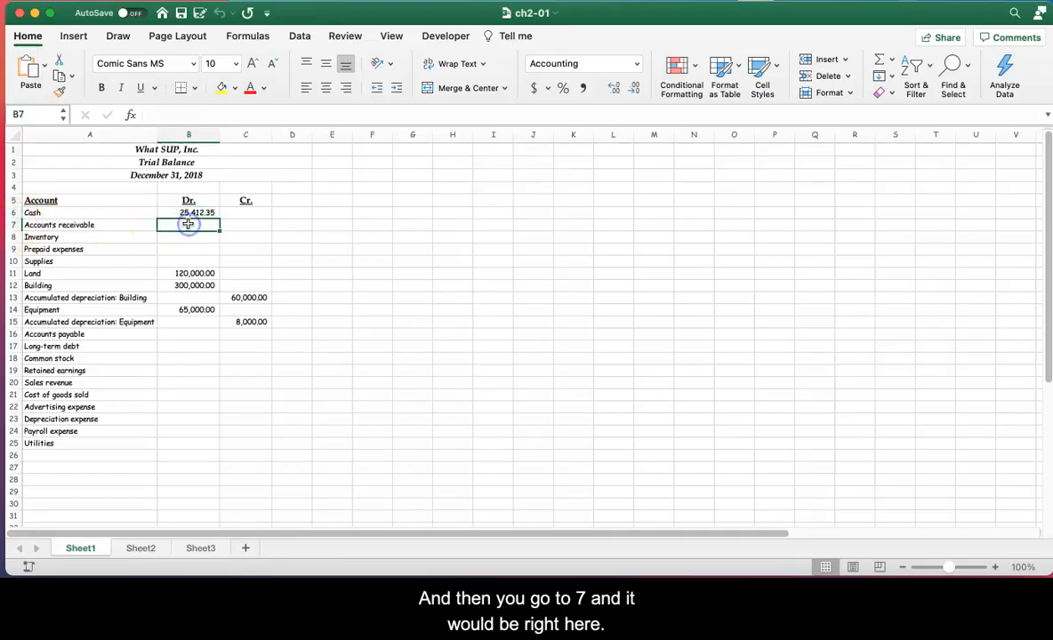
double_click(188, 224)
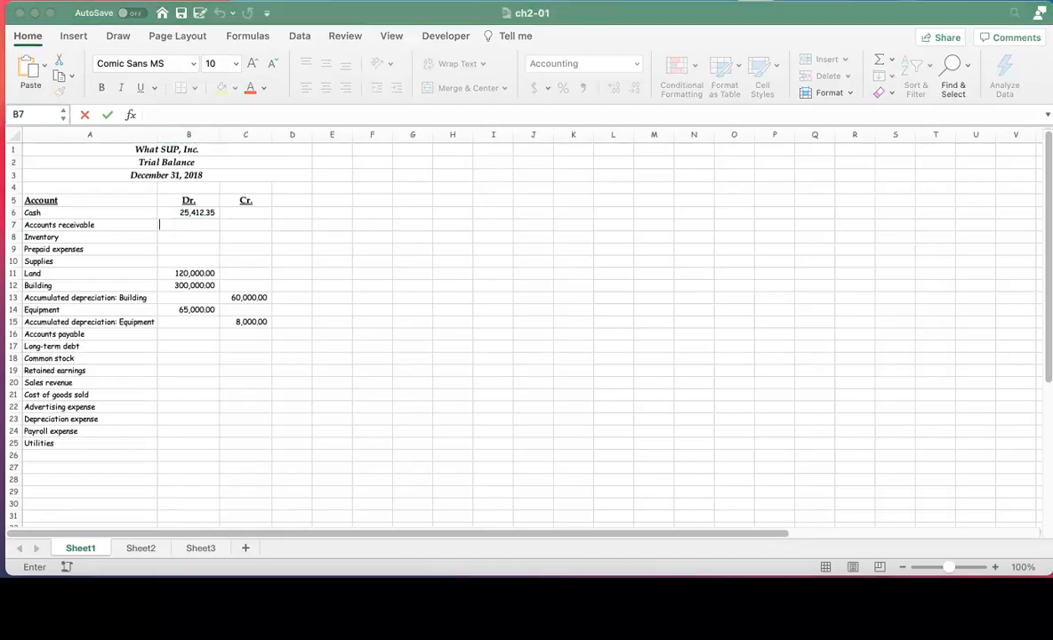
right_click(186, 228)
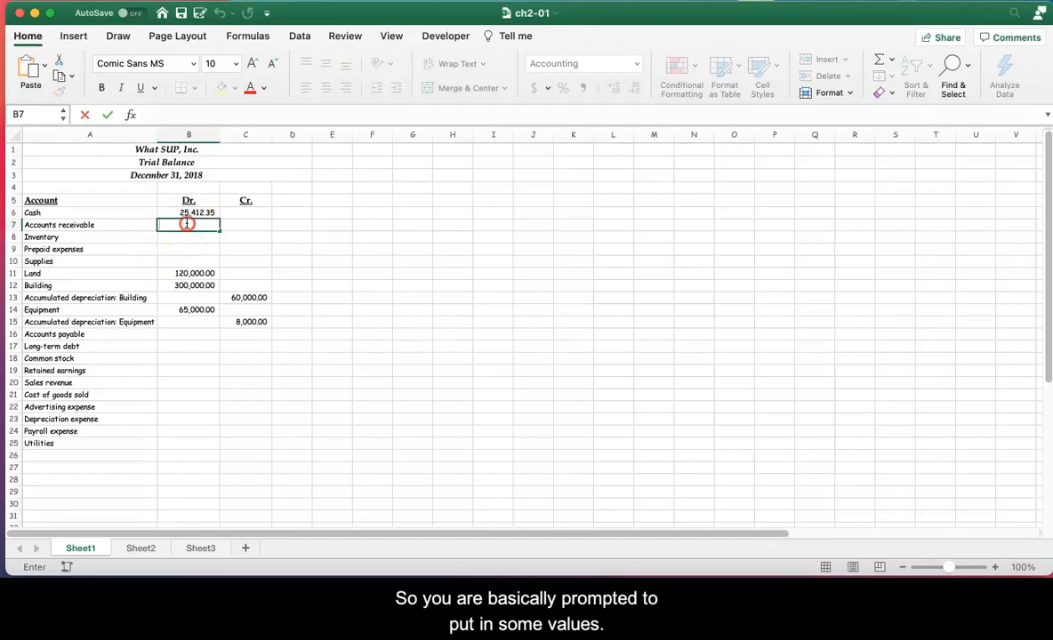
click(208, 265)
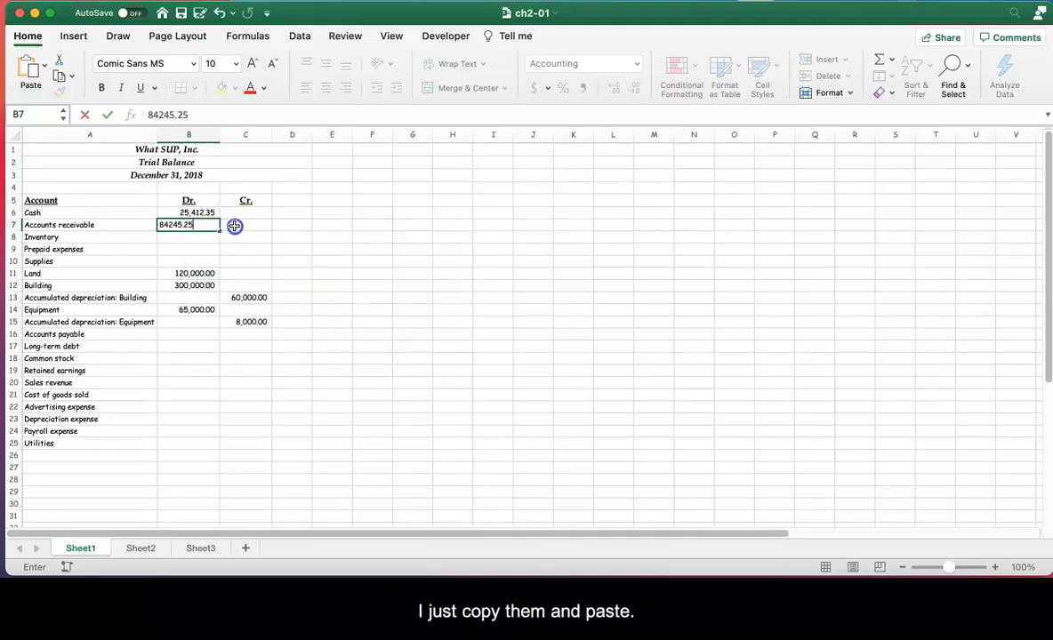
click(235, 228)
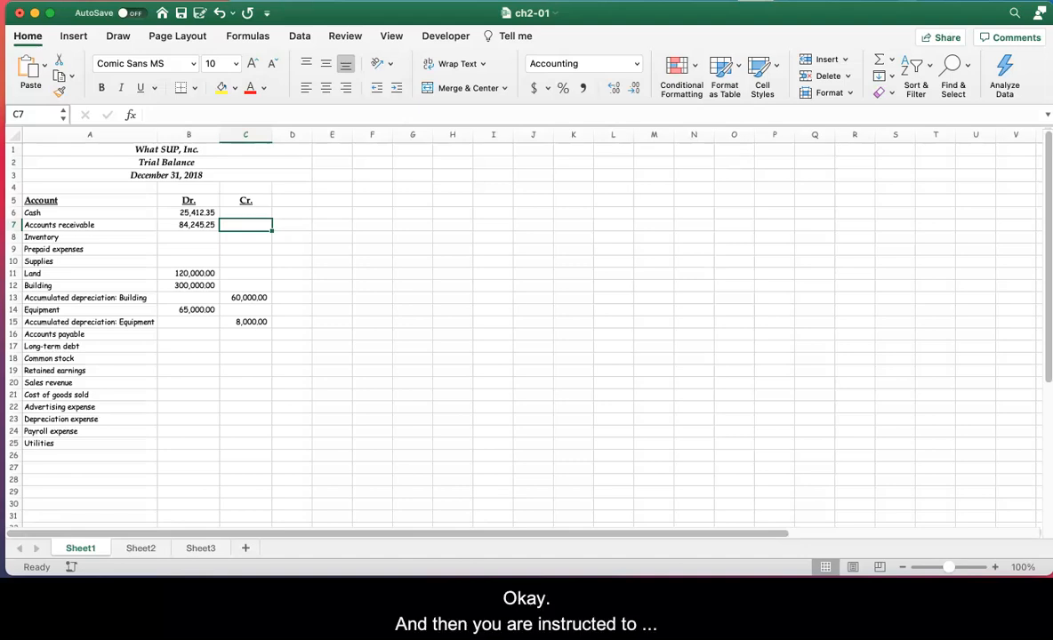
Step: Paste 125351.45 as the Inventory debit amount in cell B8
key(super+Tab)
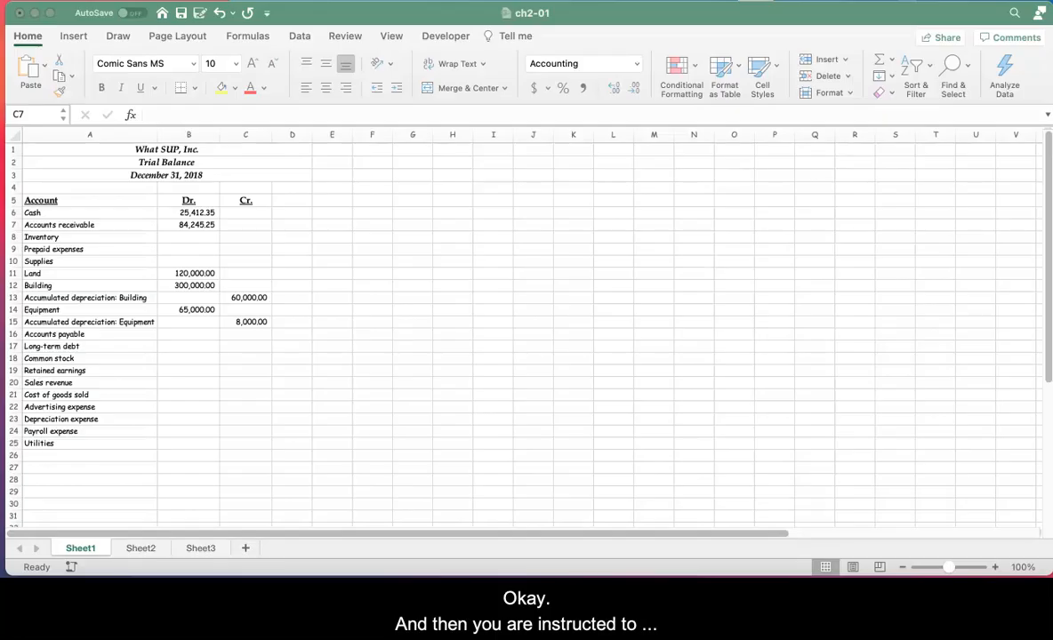
click(199, 236)
double_click(199, 237)
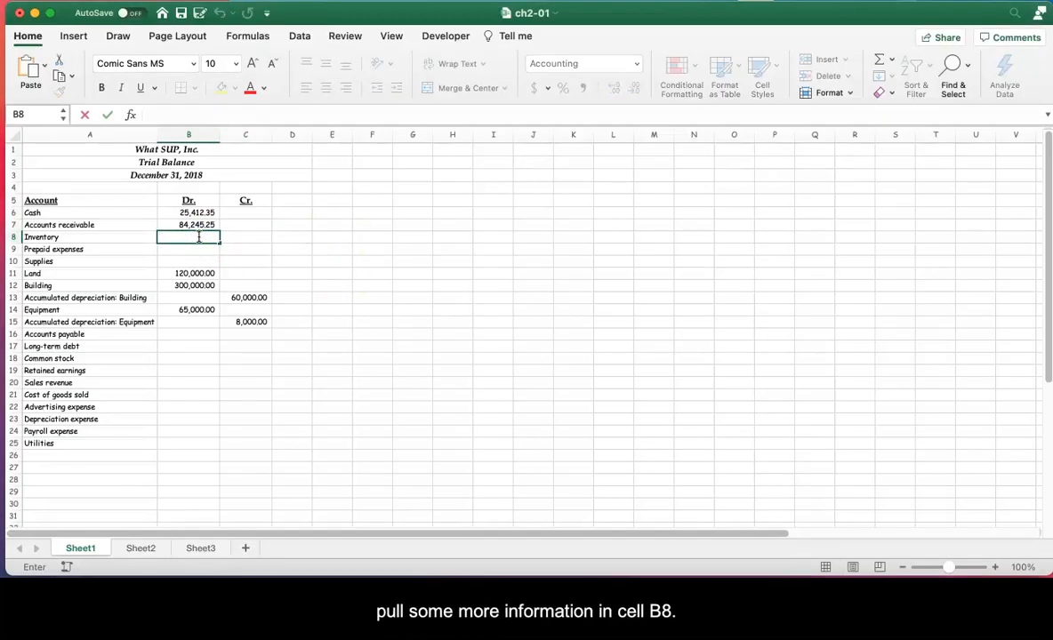
right_click(199, 236)
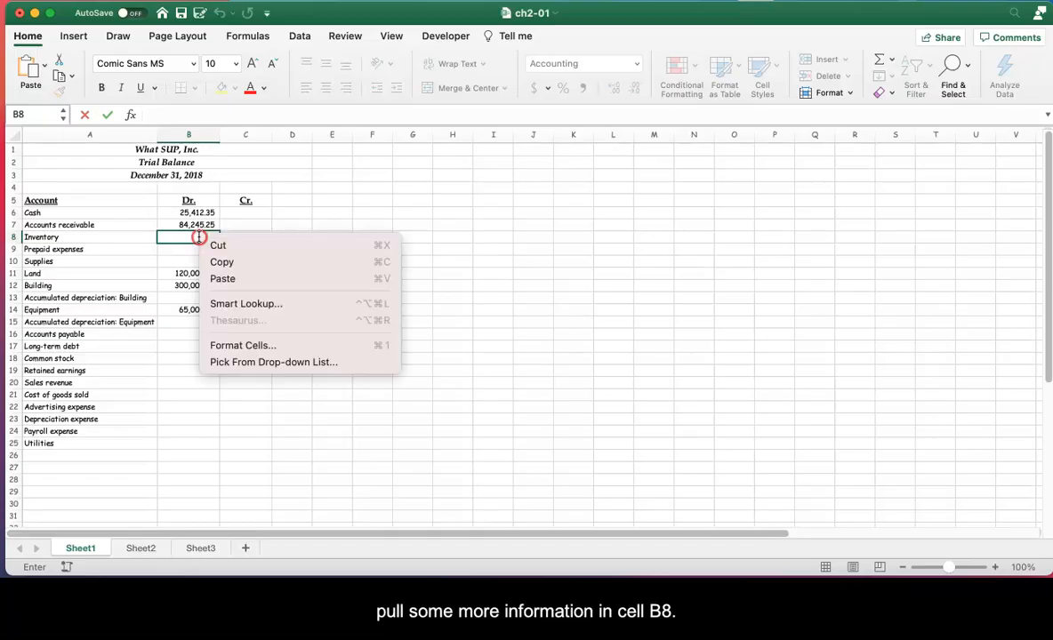
click(226, 278)
click(240, 237)
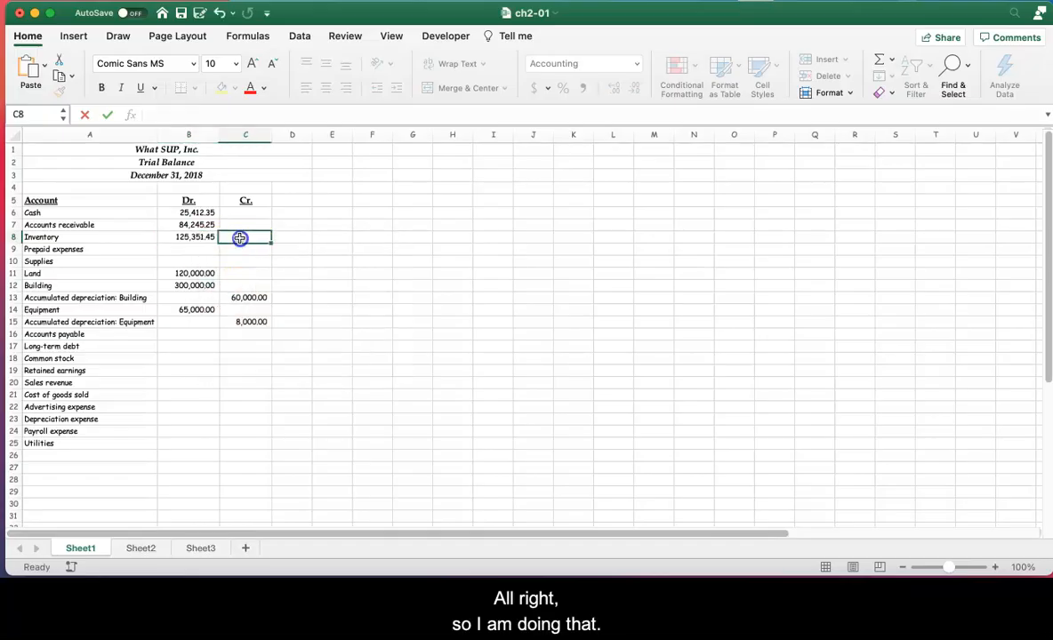
click(195, 248)
click(200, 235)
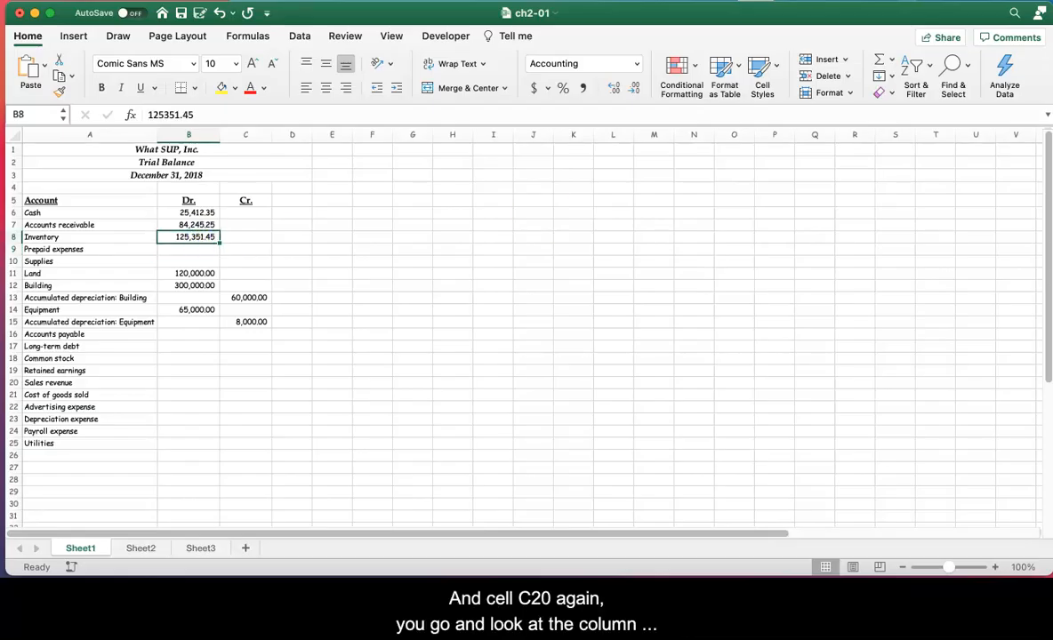
Step: Paste 1527515.65 as the Sales revenue credit amount in cell C20
click(246, 134)
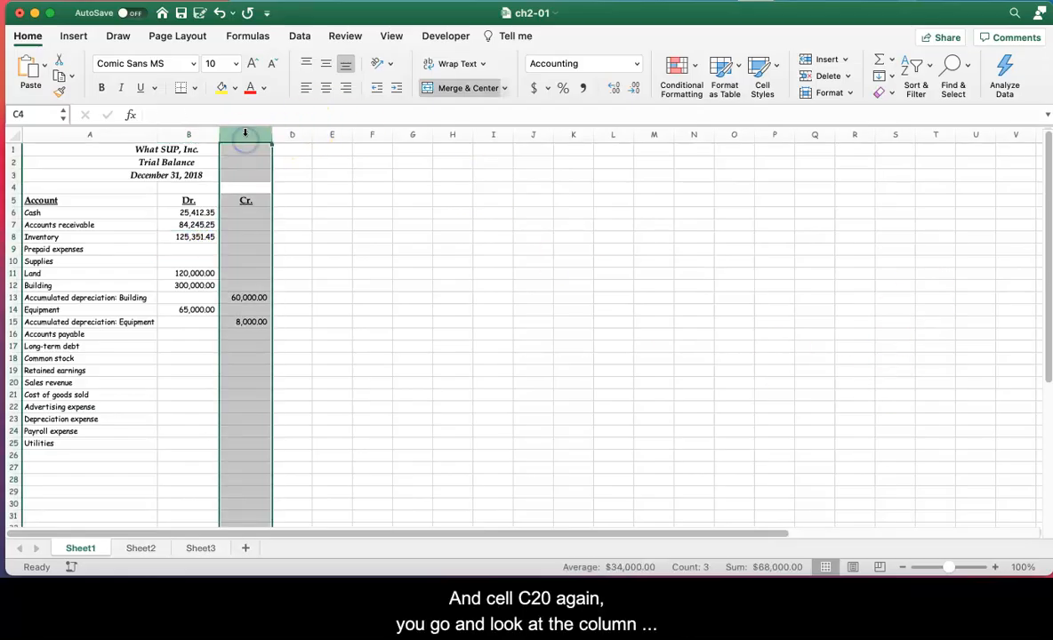
click(69, 382)
click(252, 383)
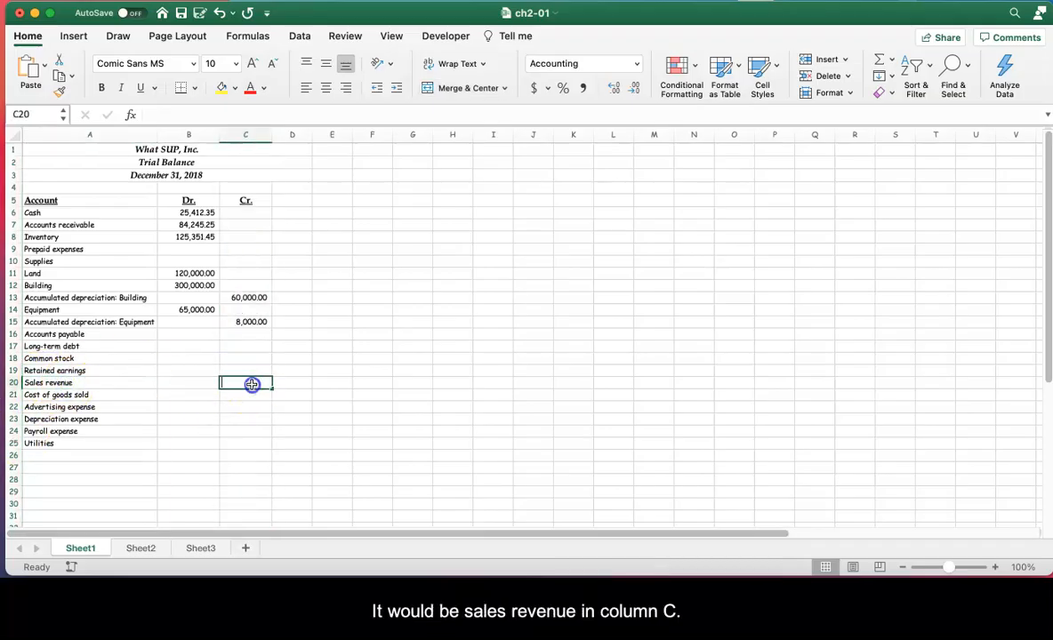
double_click(252, 384)
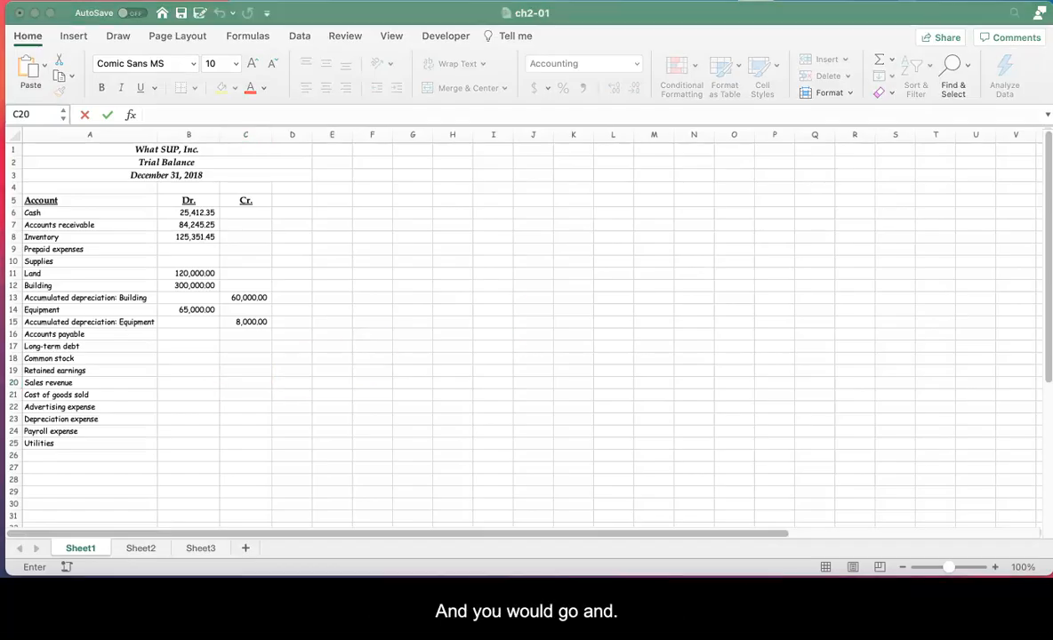
click(244, 382)
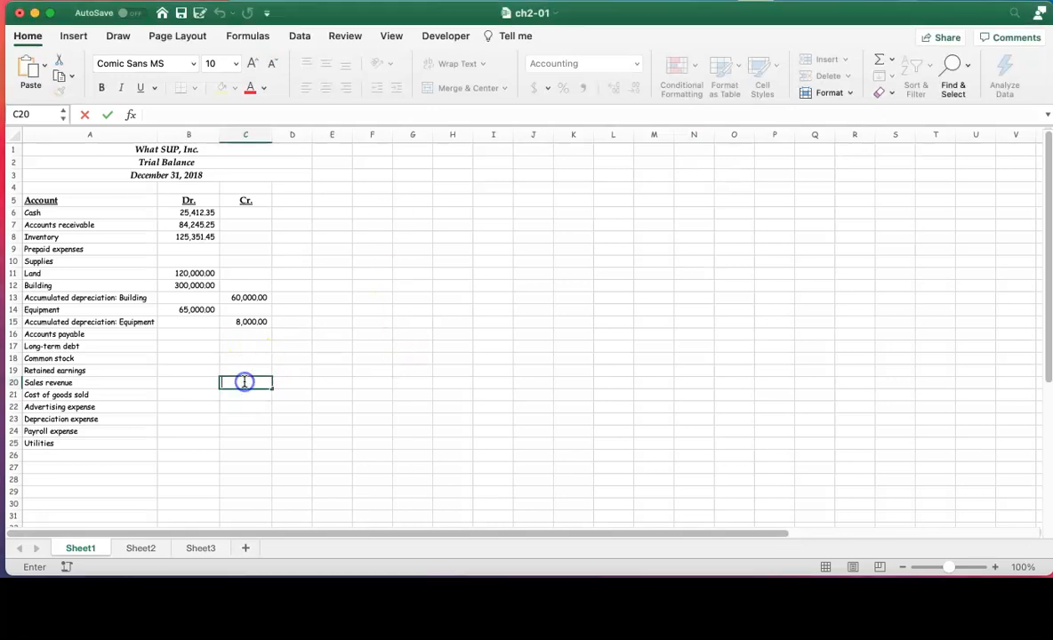
right_click(244, 382)
click(260, 422)
key(Return)
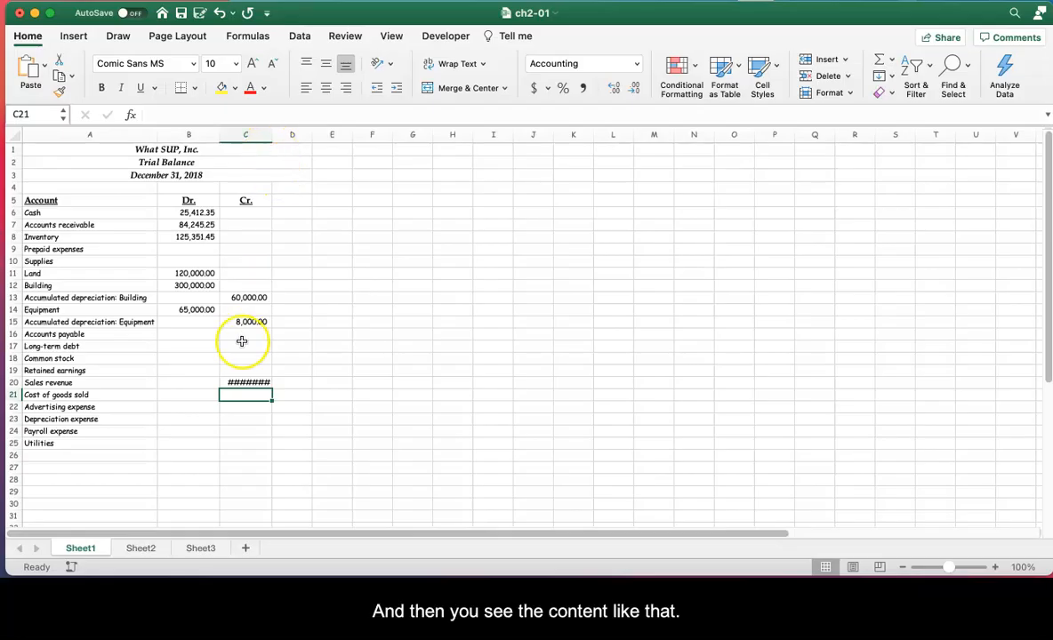
Step: Widen column C enough to show the Sales revenue amount in full
click(236, 381)
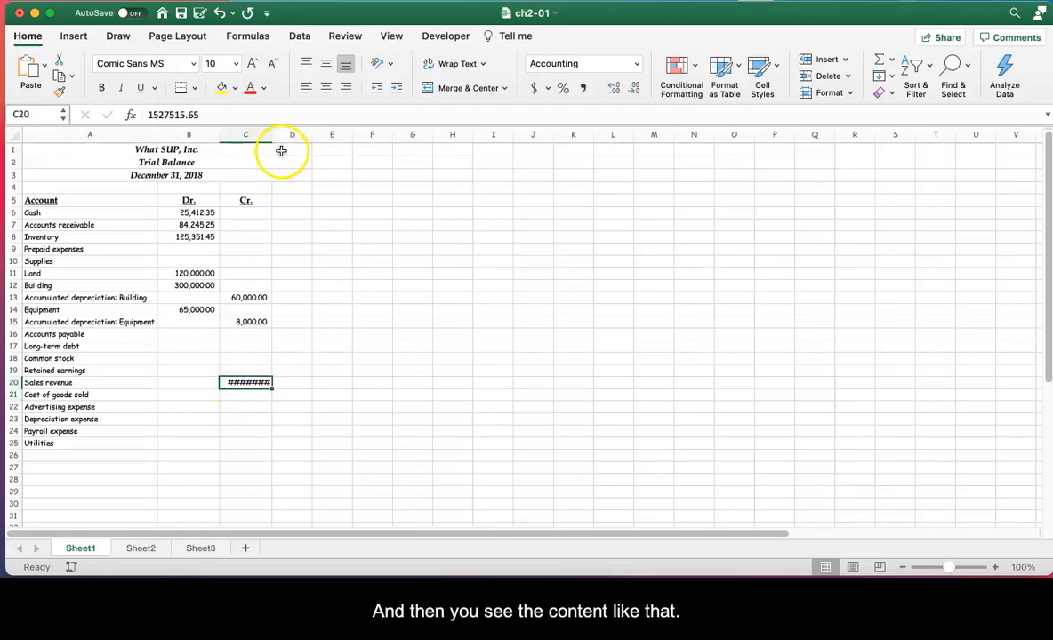
drag(270, 134, 289, 134)
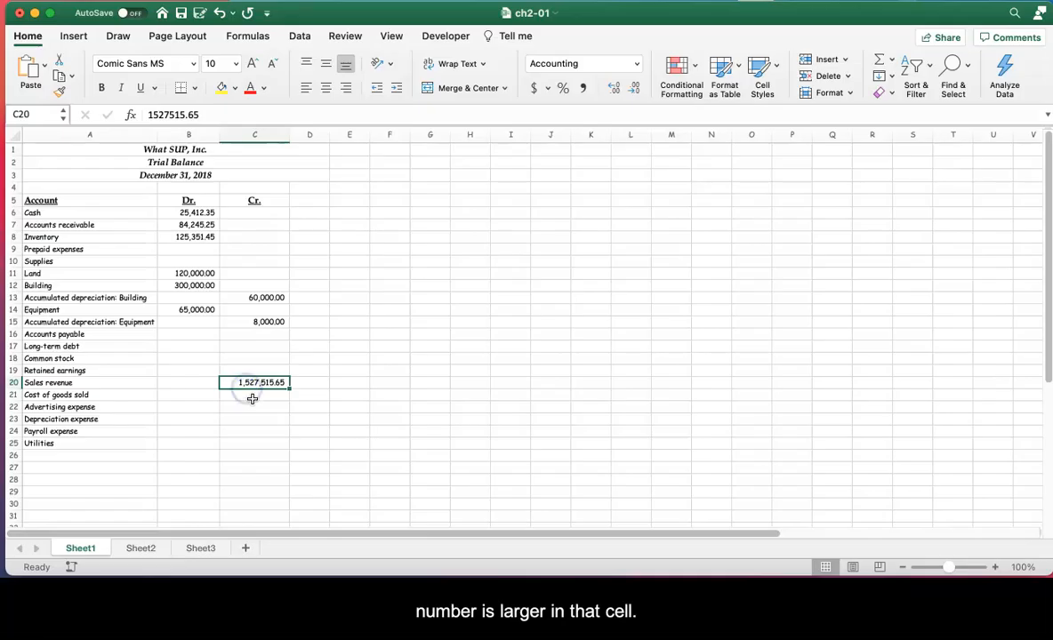
click(253, 397)
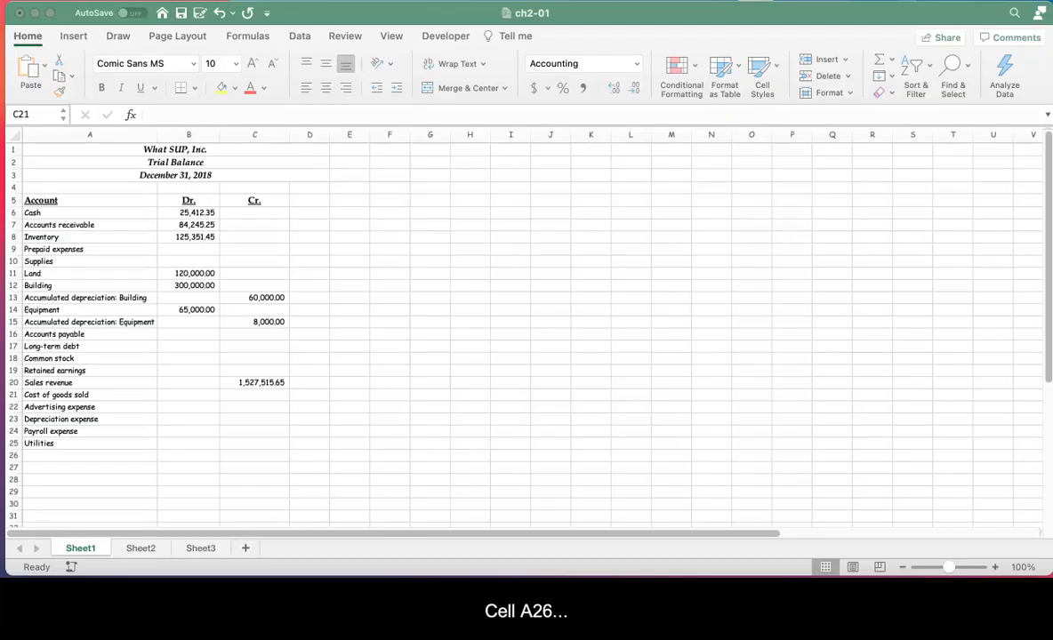
Step: Enter the label Total in cell A26, below Utilities
click(42, 455)
double_click(43, 455)
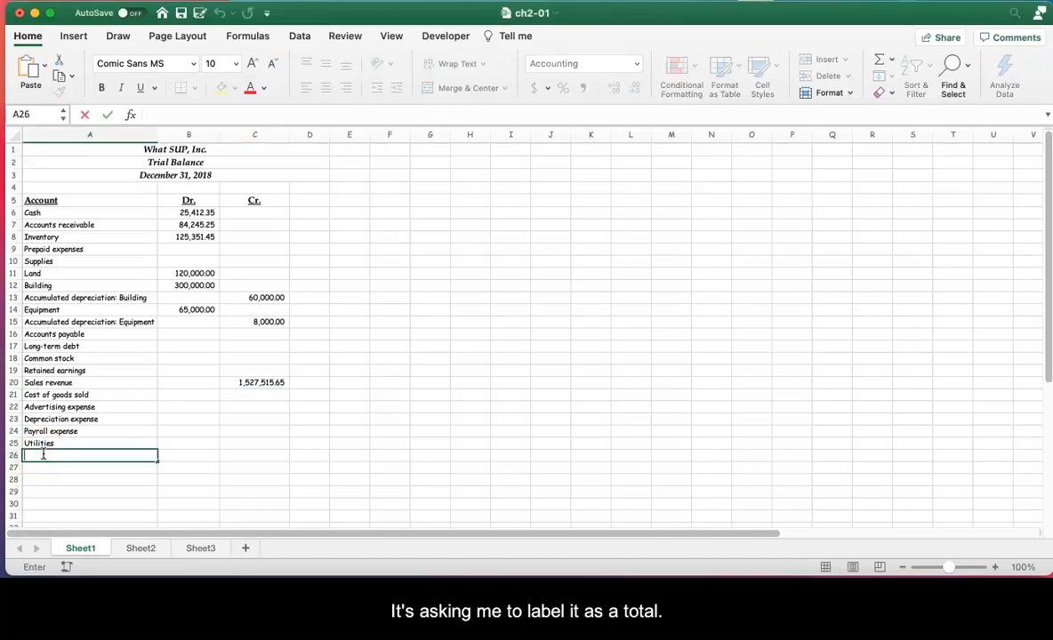
text(Tota)
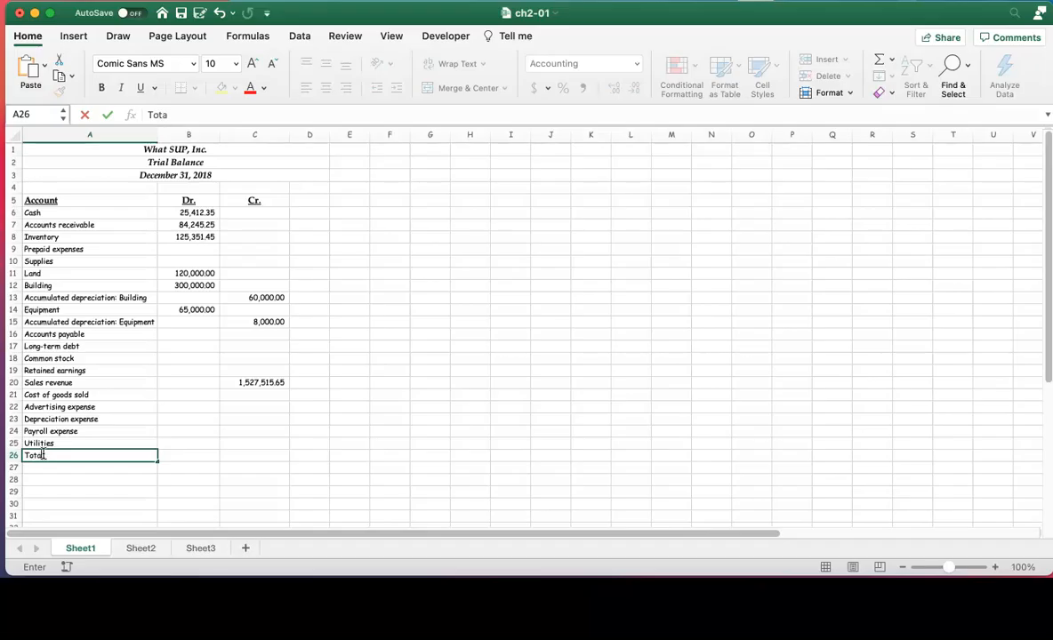
text(l)
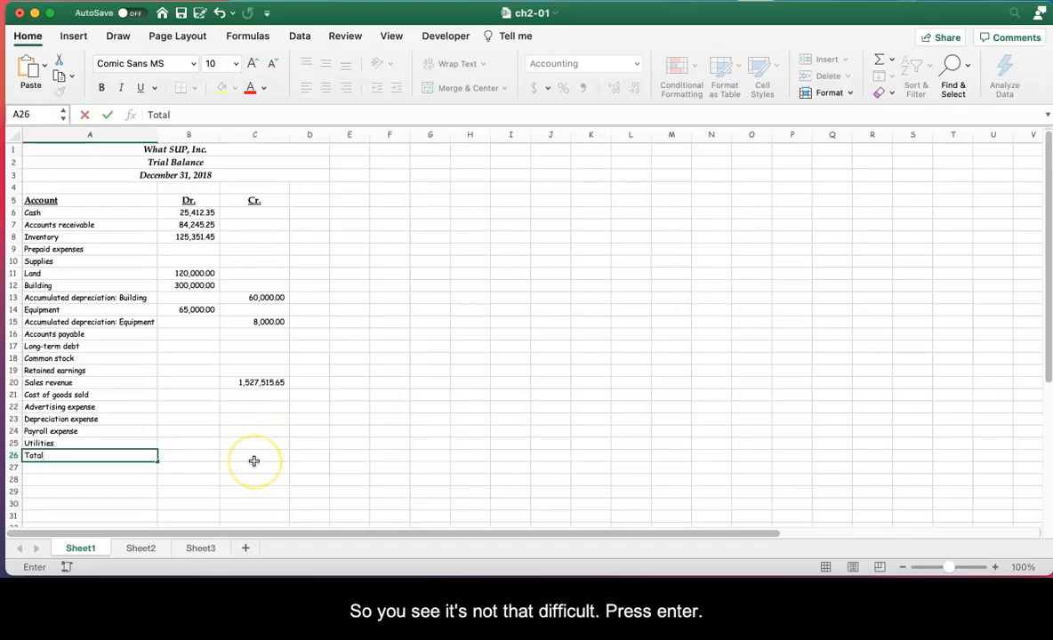
key(Return)
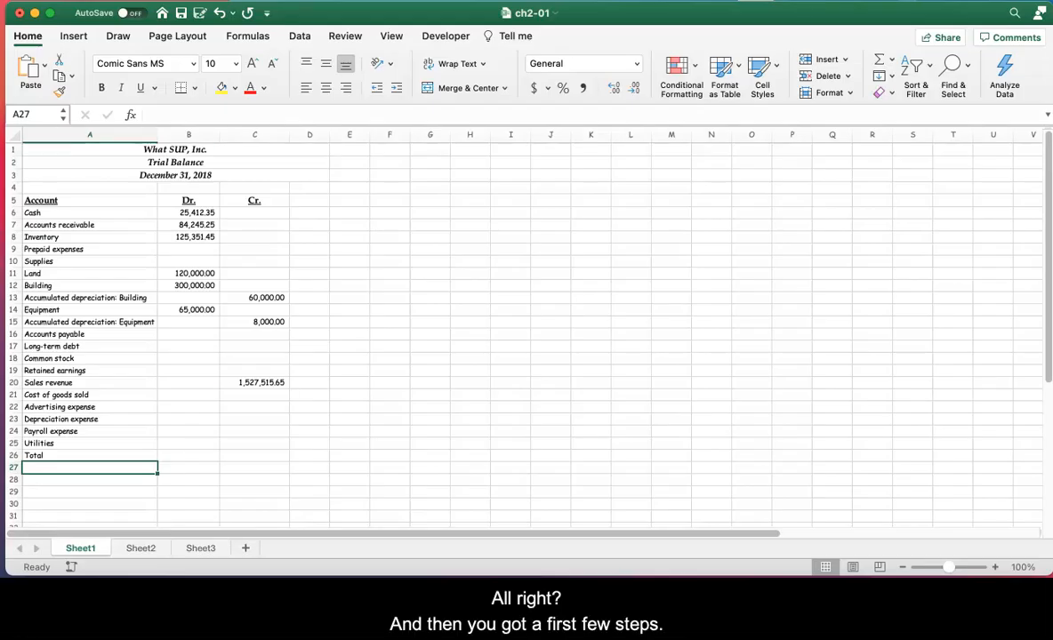
key(super+Tab)
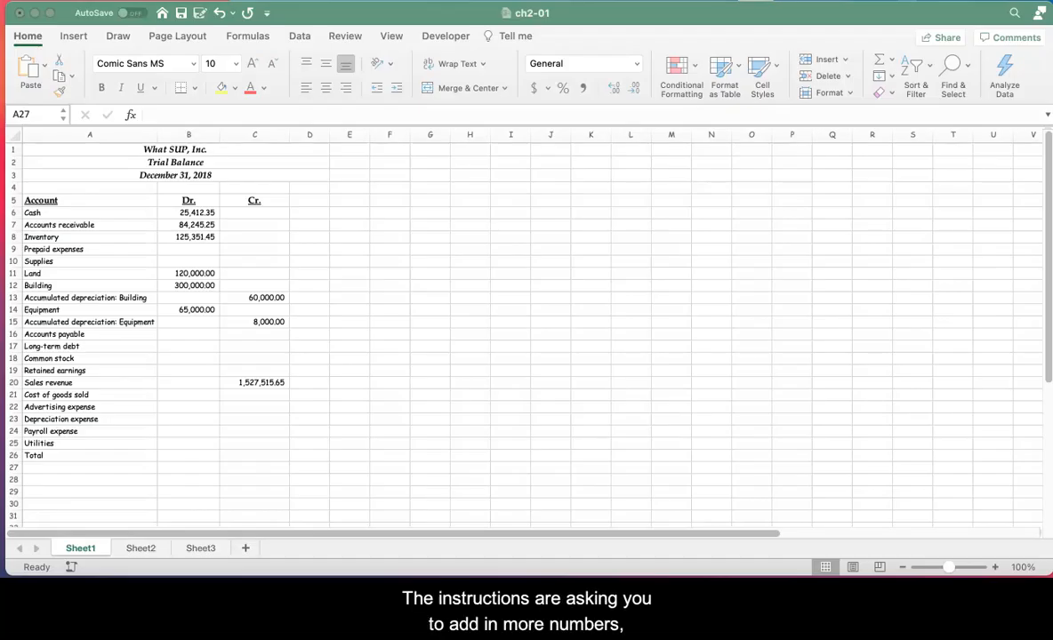
click(202, 250)
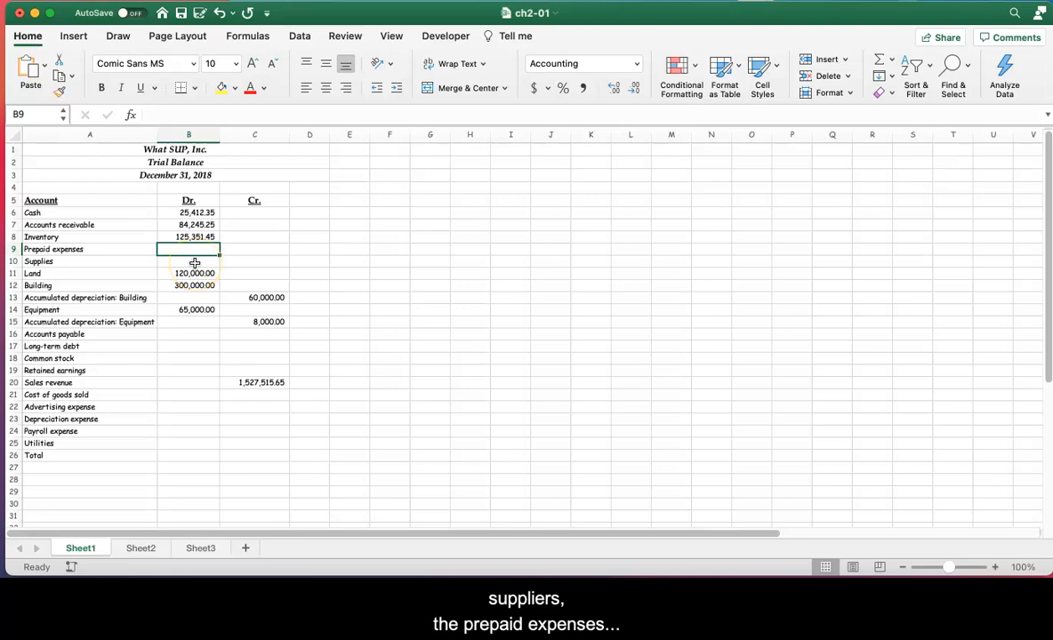
click(195, 263)
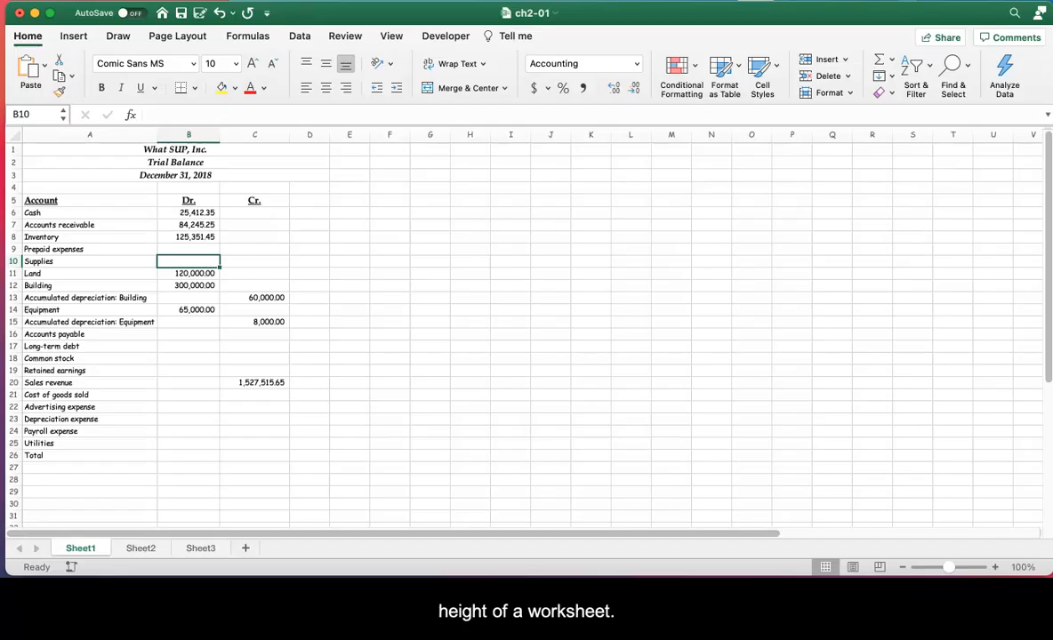
Step: Widen the debit column B very slightly by its border
drag(219, 136, 218, 135)
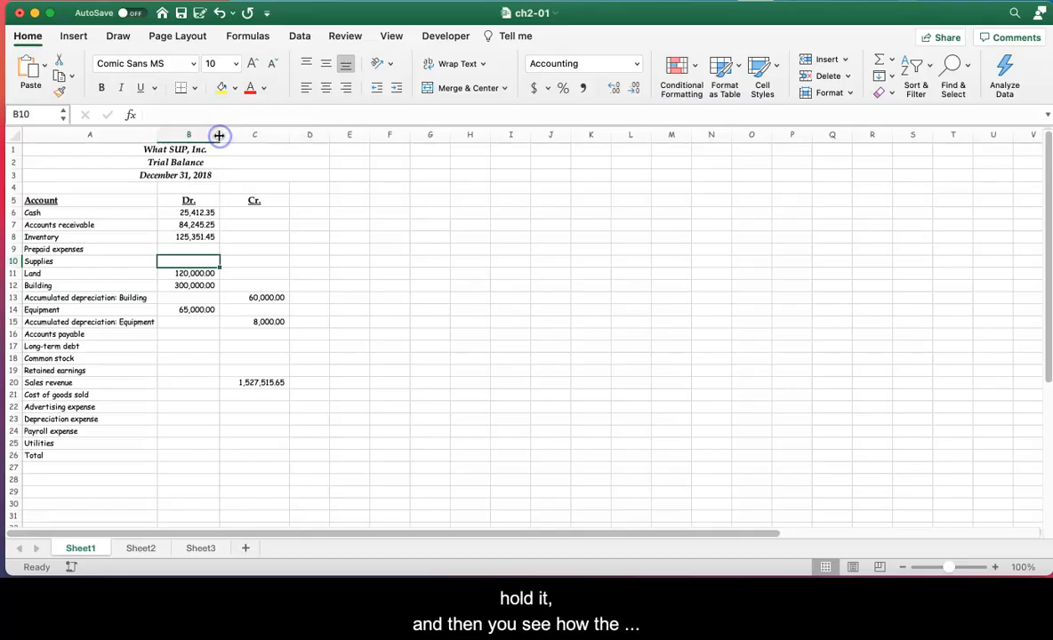
drag(218, 136, 219, 136)
drag(13, 243, 13, 244)
drag(219, 134, 220, 134)
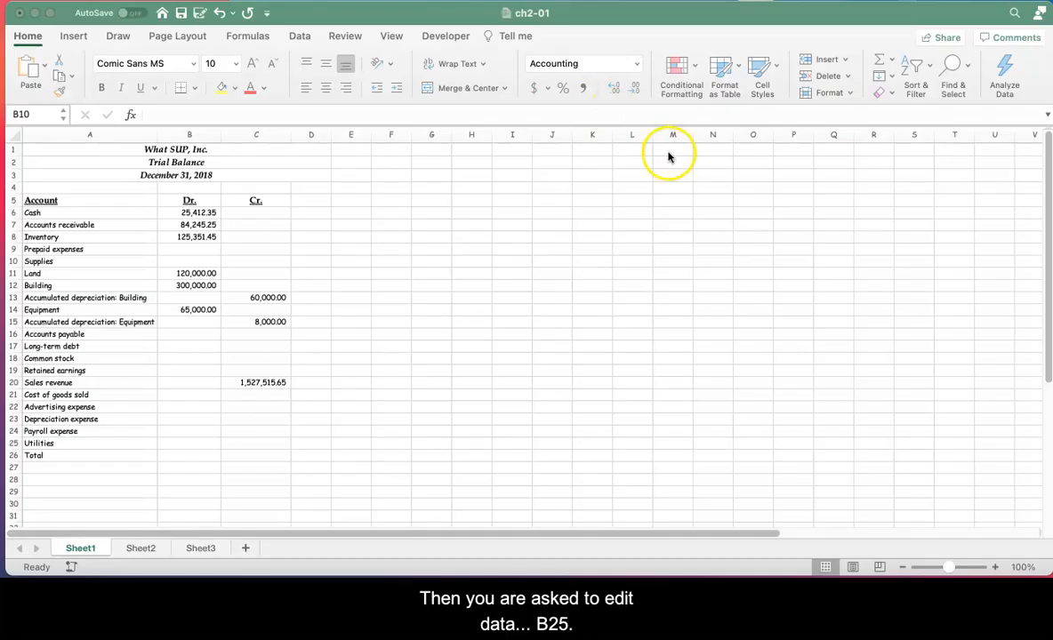
Step: Paste 45251.90 as the Utilities debit amount in cell B25
click(189, 134)
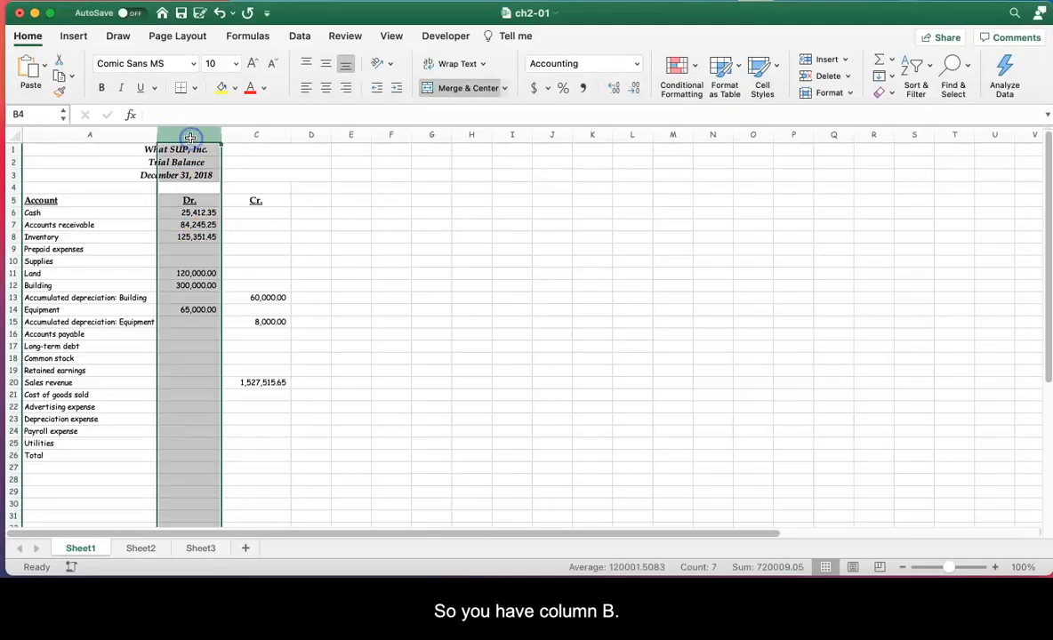
double_click(183, 442)
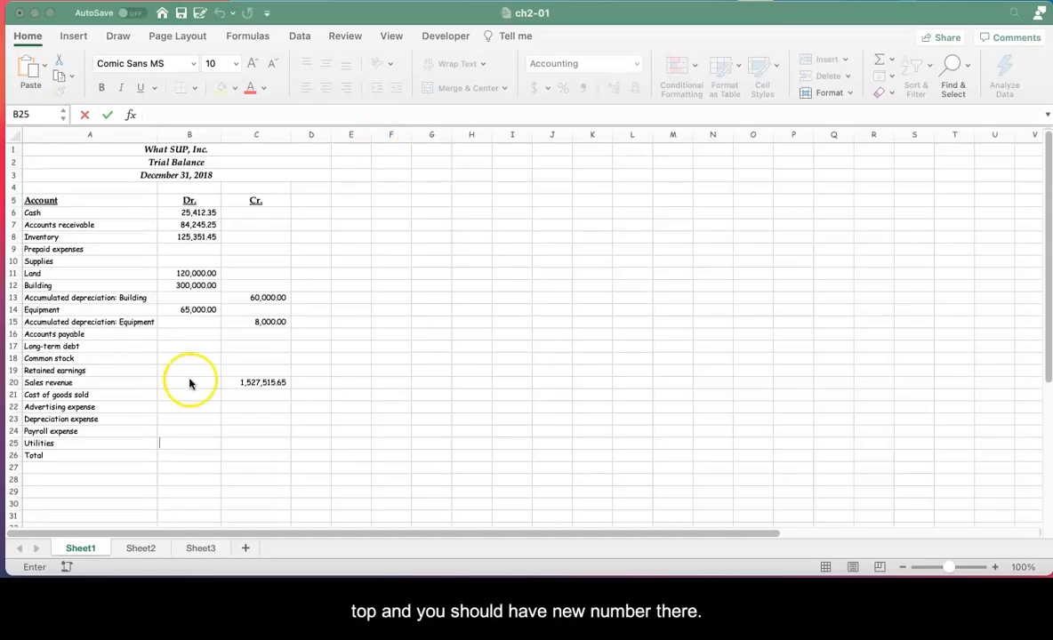
right_click(199, 442)
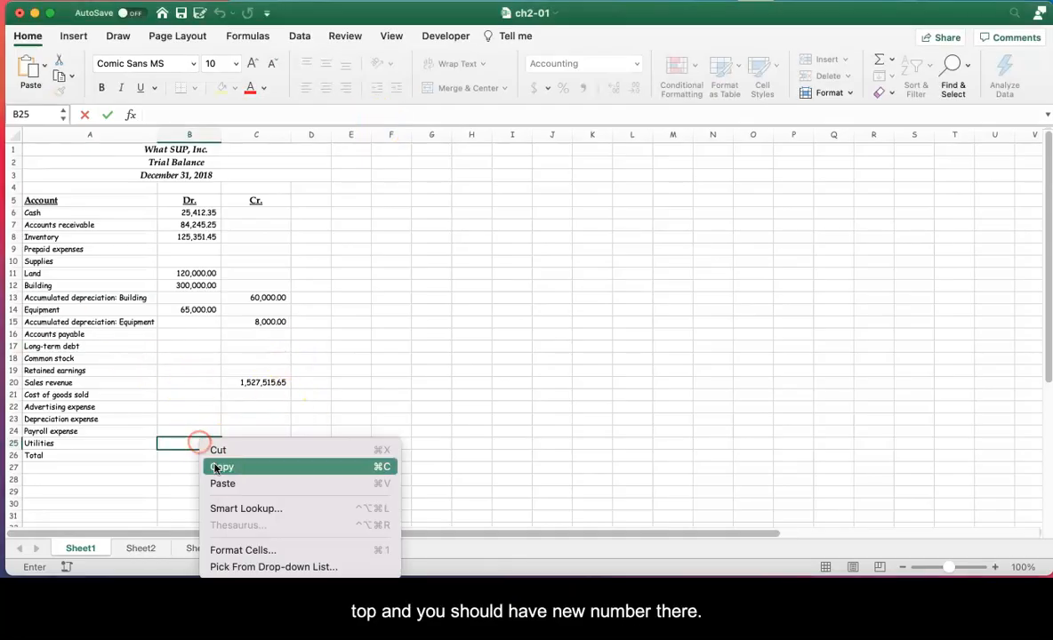
click(220, 484)
key(Return)
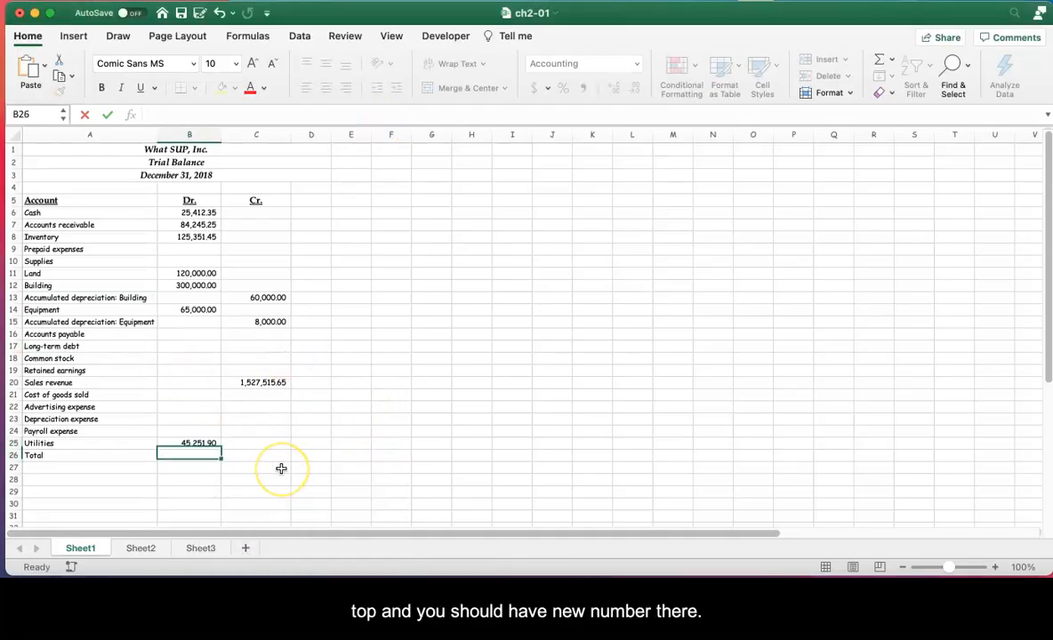
scroll(476, 408, down, 1)
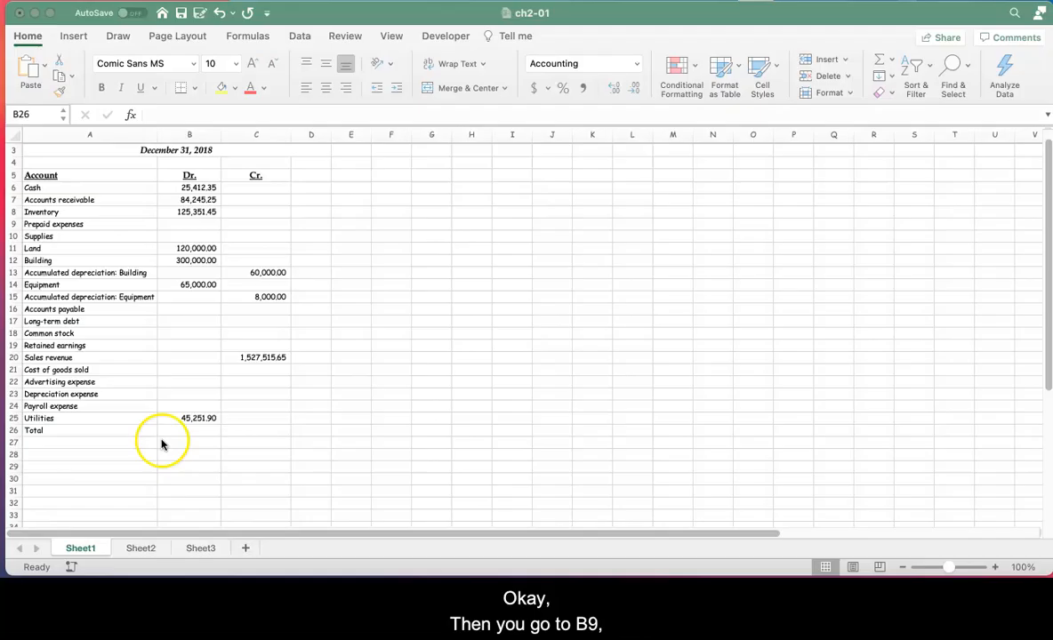
click(202, 228)
click(202, 224)
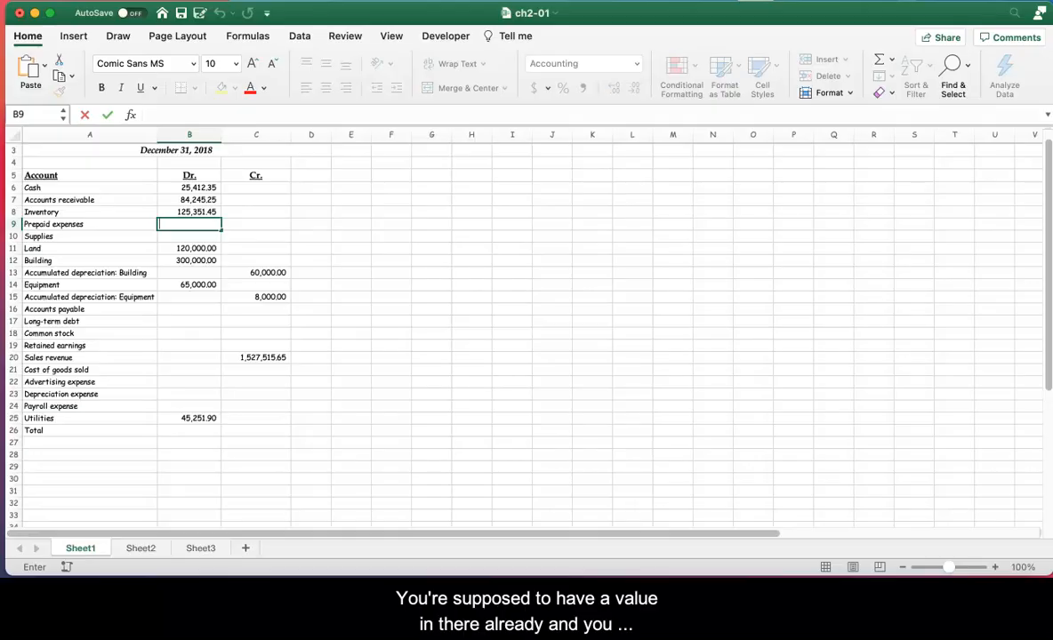
click(196, 223)
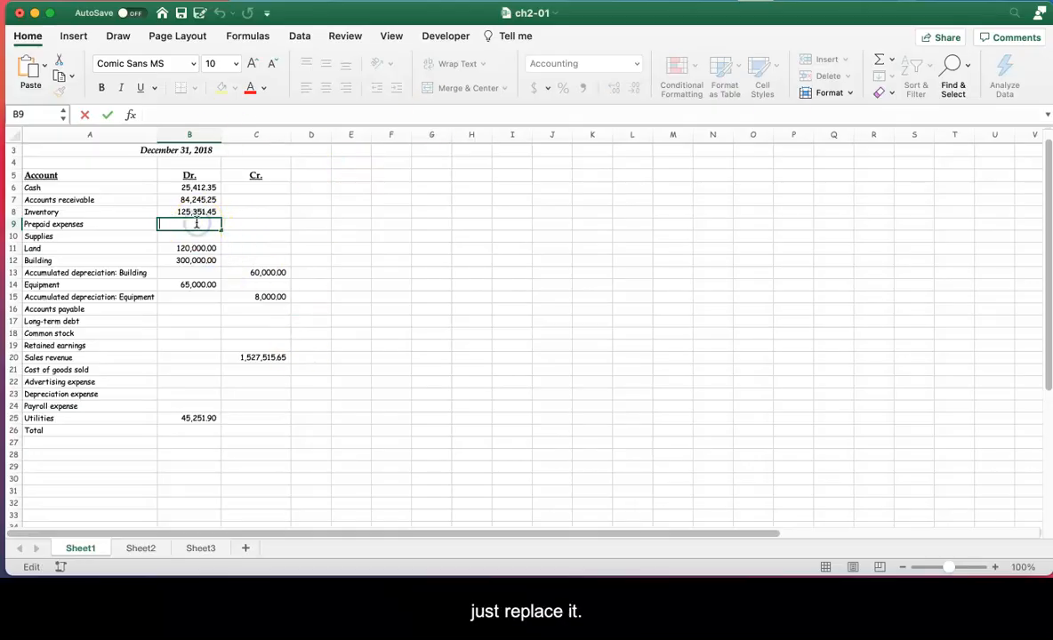
scroll(355, 267, up, 2)
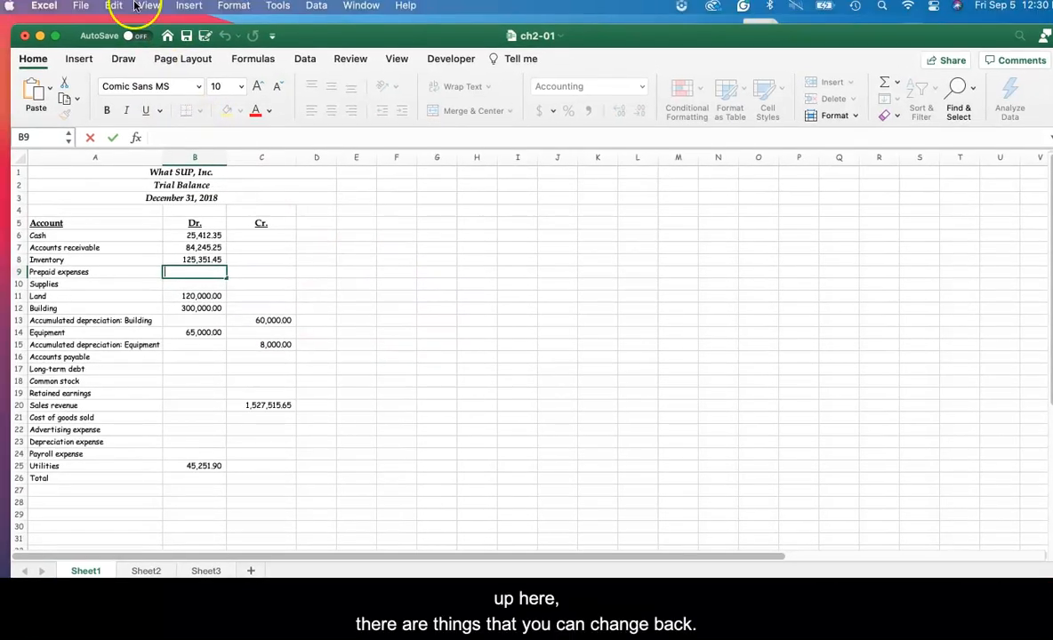
click(112, 6)
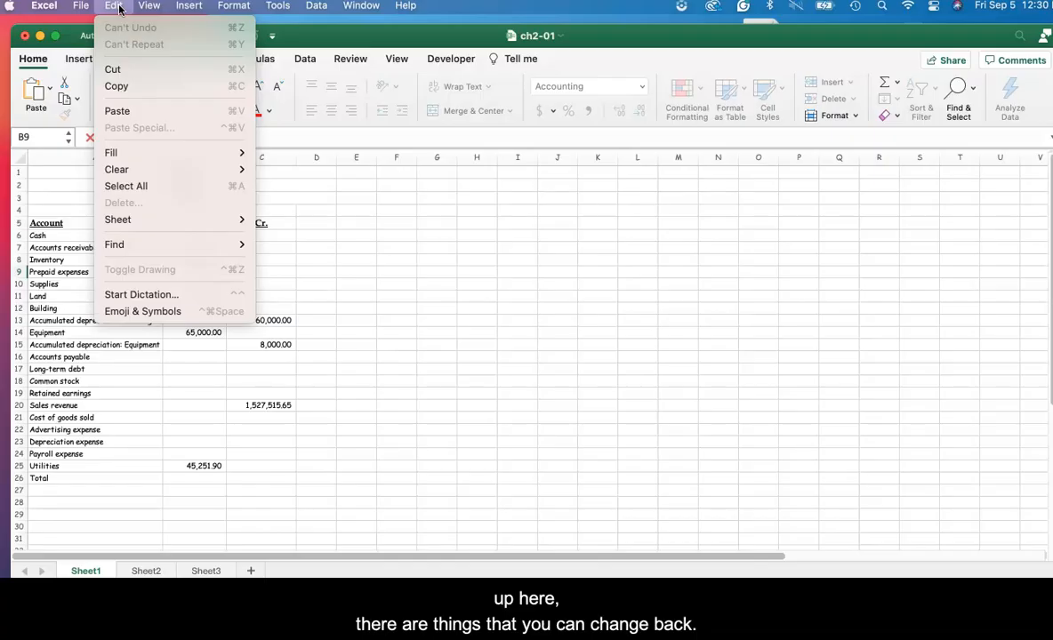
click(371, 330)
click(198, 478)
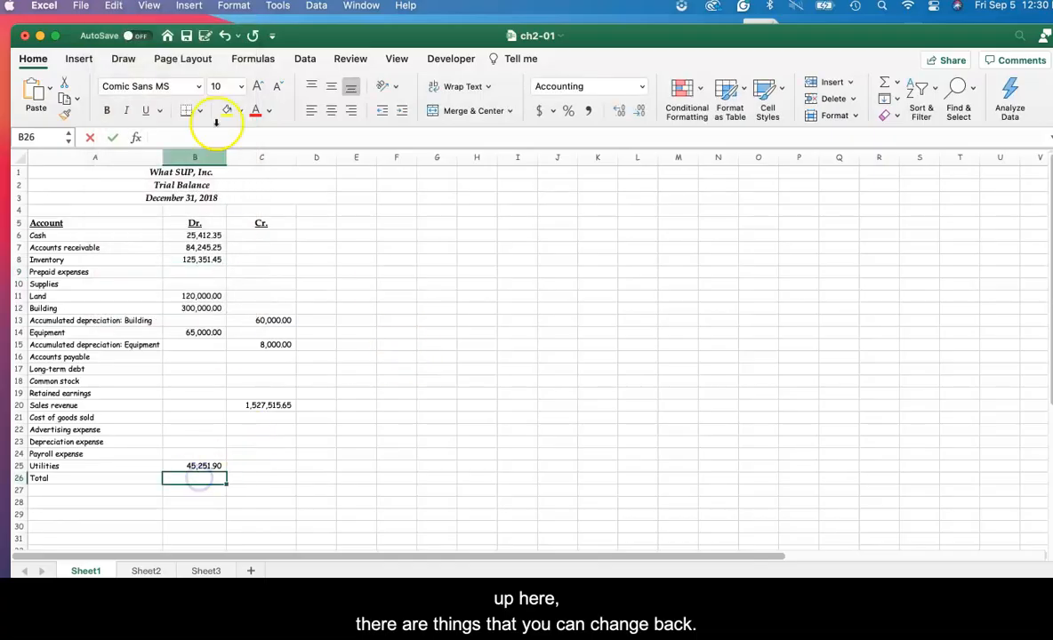
click(113, 6)
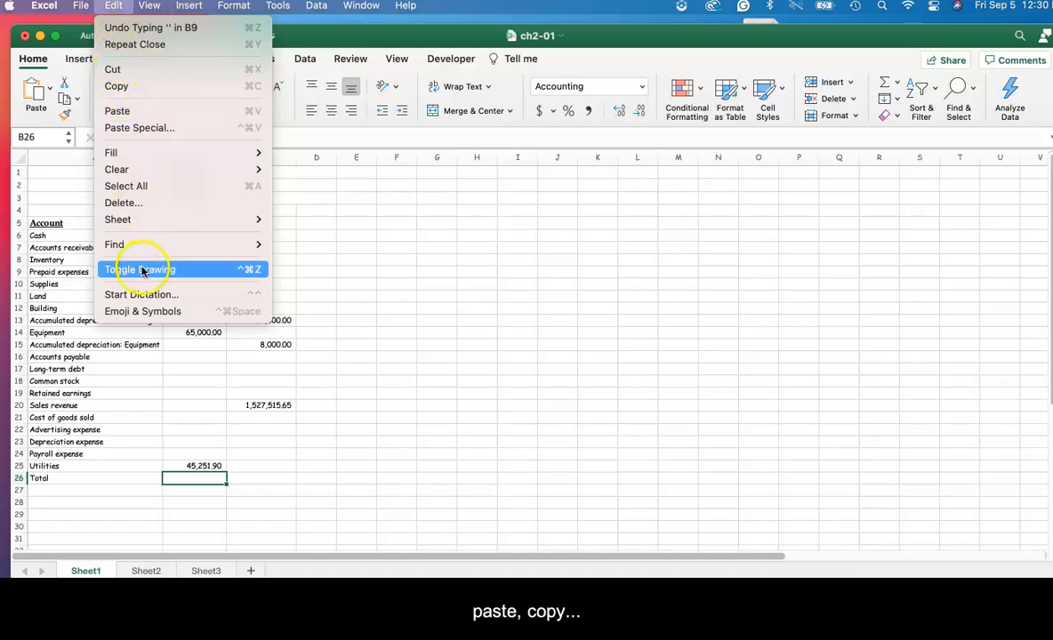
click(419, 302)
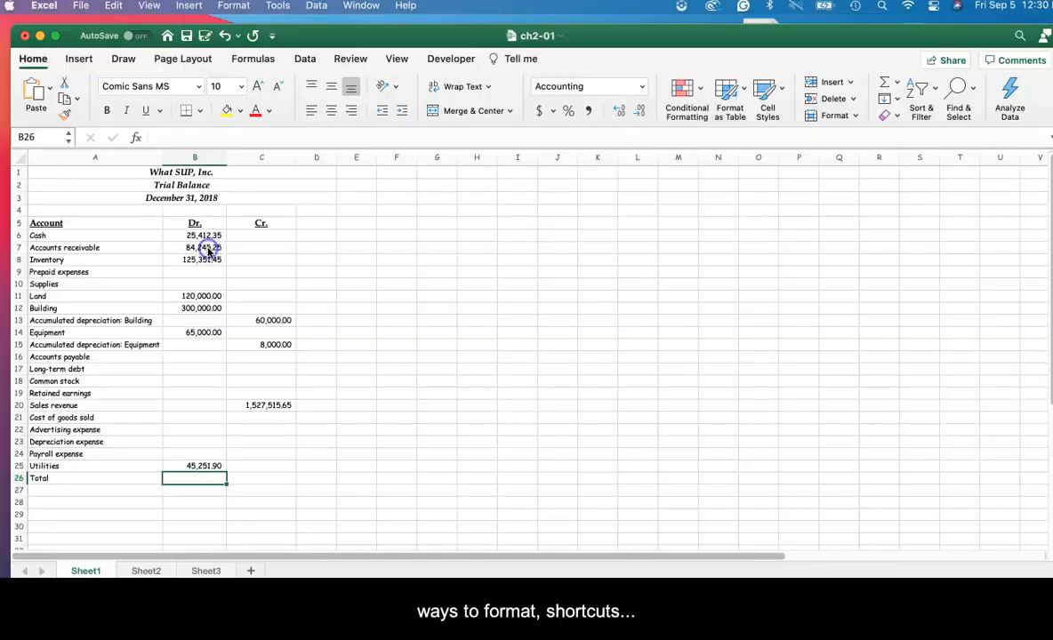
Step: Enter the number 5555 in the empty cell H7, outside the trial balance
click(201, 247)
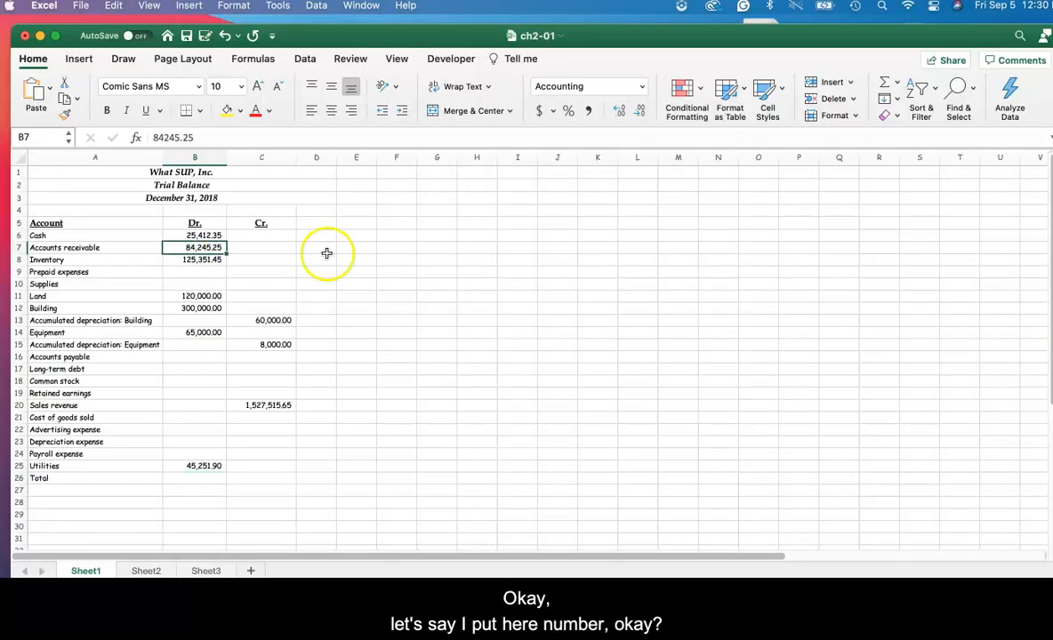
click(472, 247)
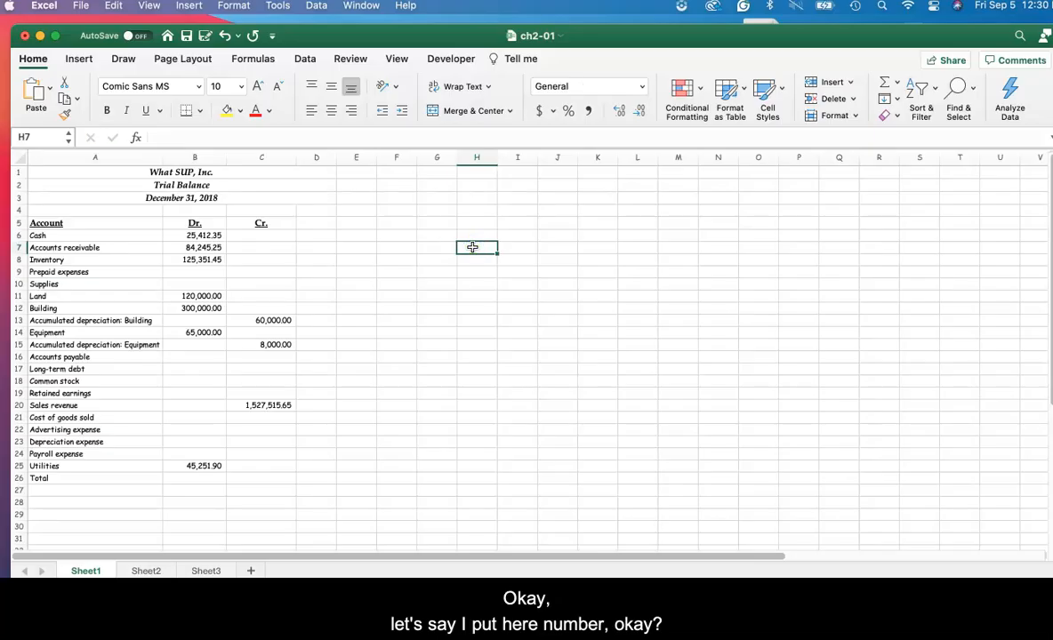
click(511, 297)
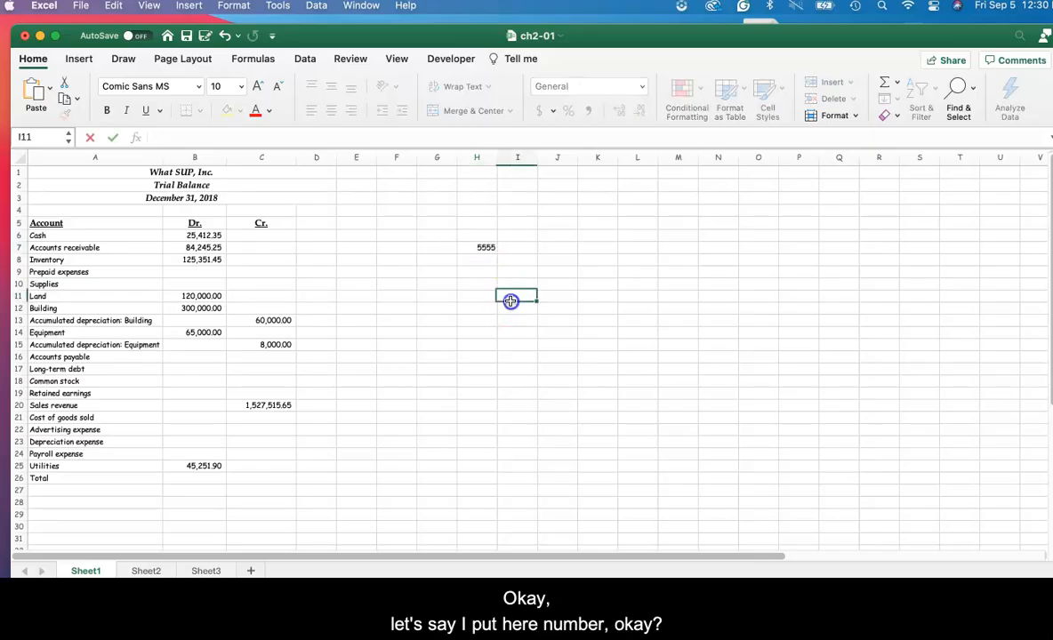
click(487, 247)
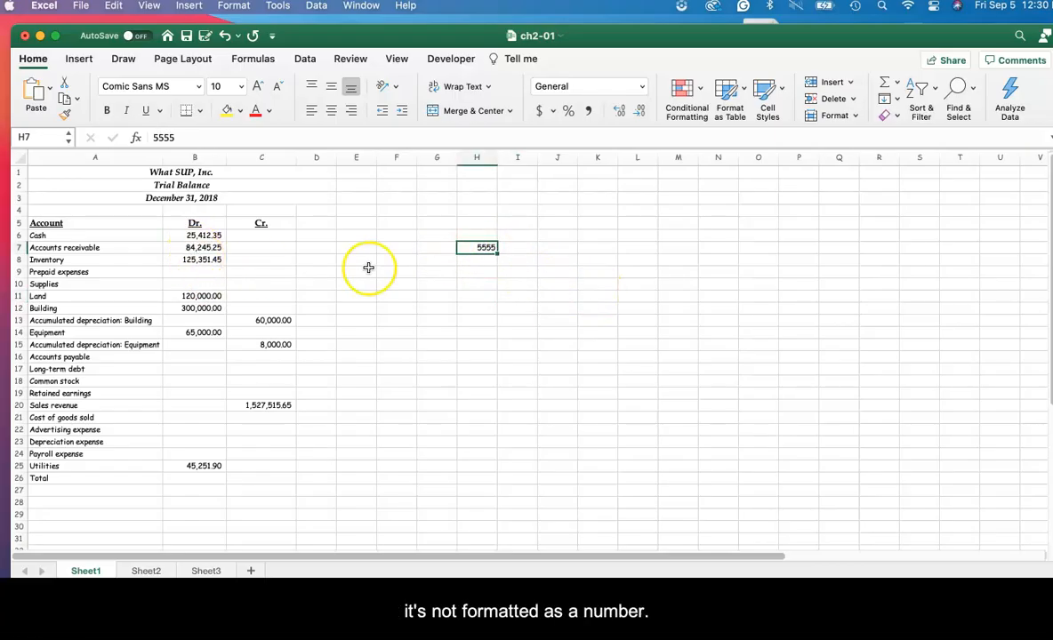
click(663, 298)
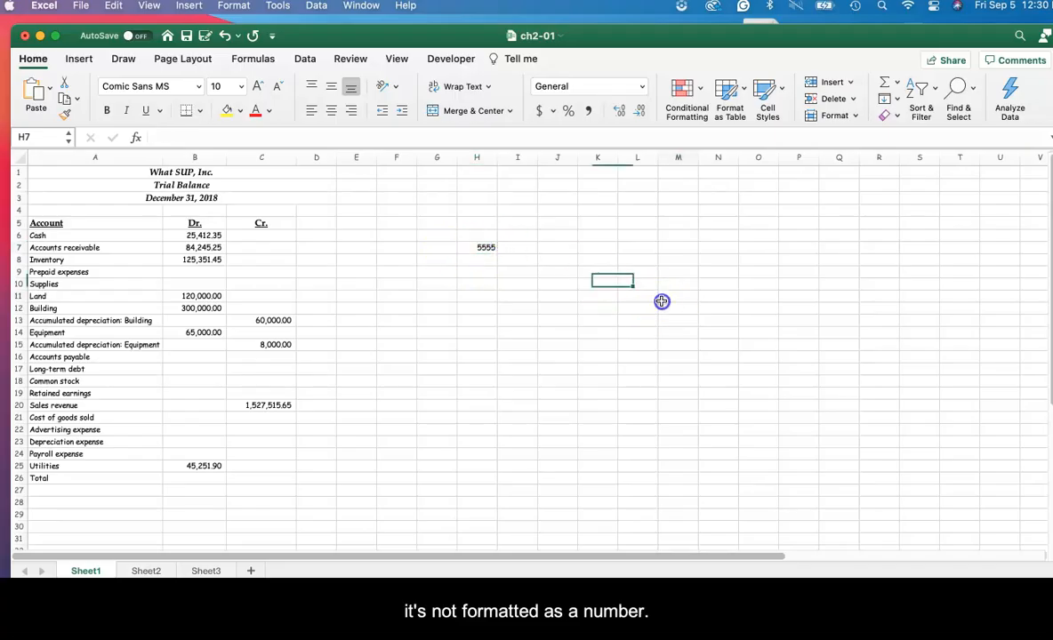
Step: Copy the formatting of the Cash debit amount in B6 onto cell H7 and widen column H slightly to fit the number
click(195, 236)
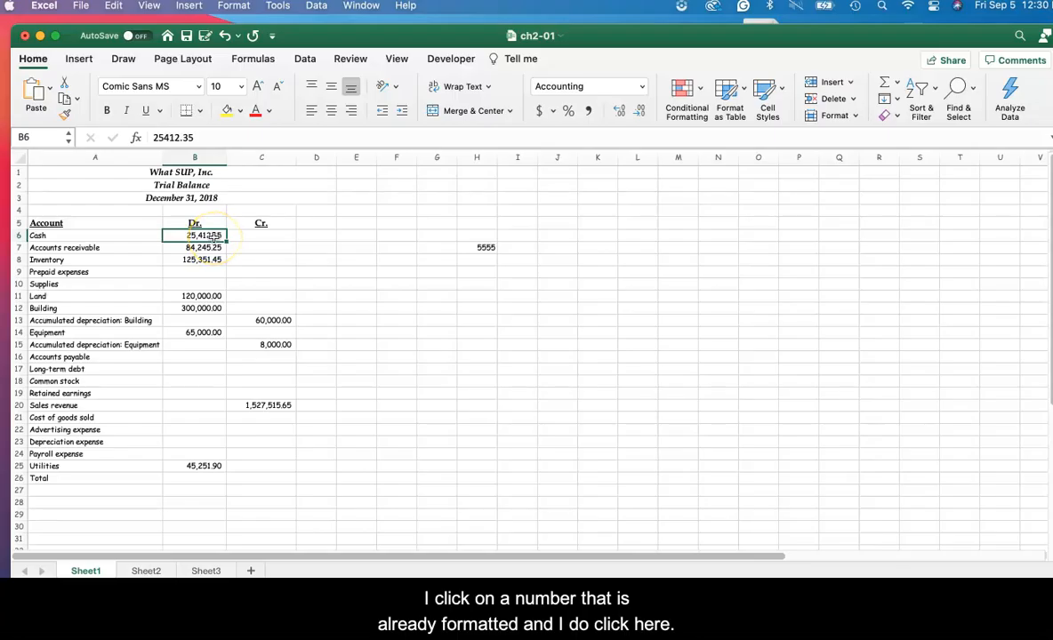
click(64, 117)
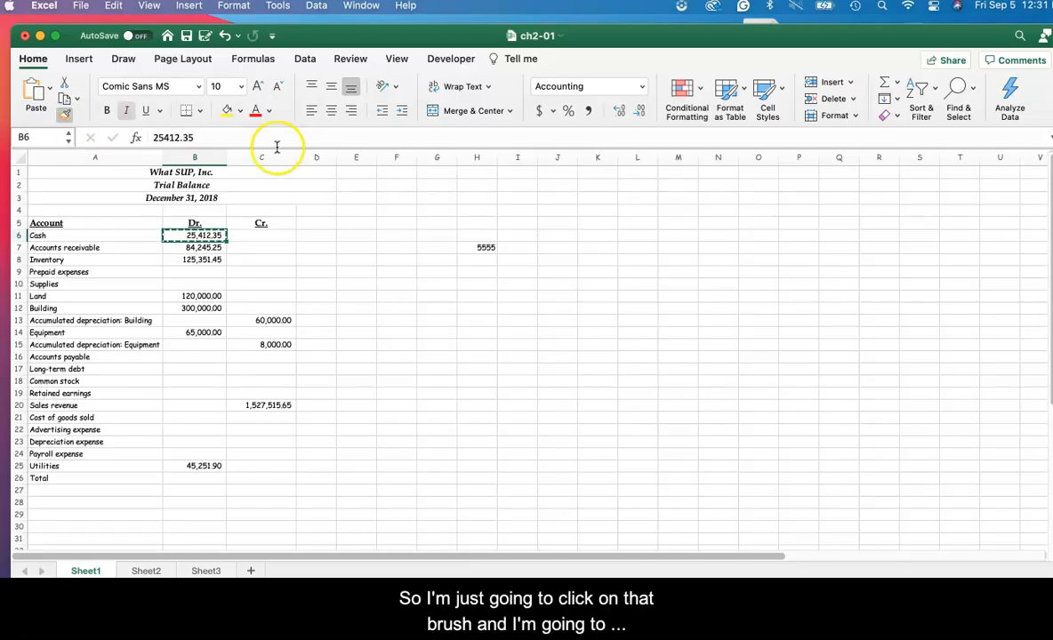
click(481, 247)
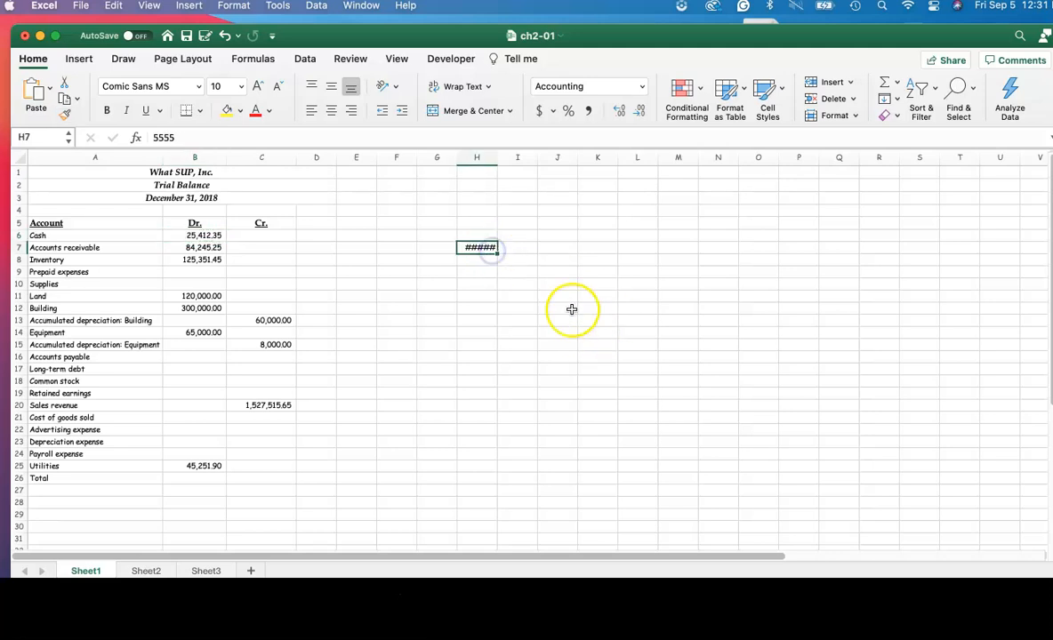
drag(497, 157, 511, 161)
click(487, 252)
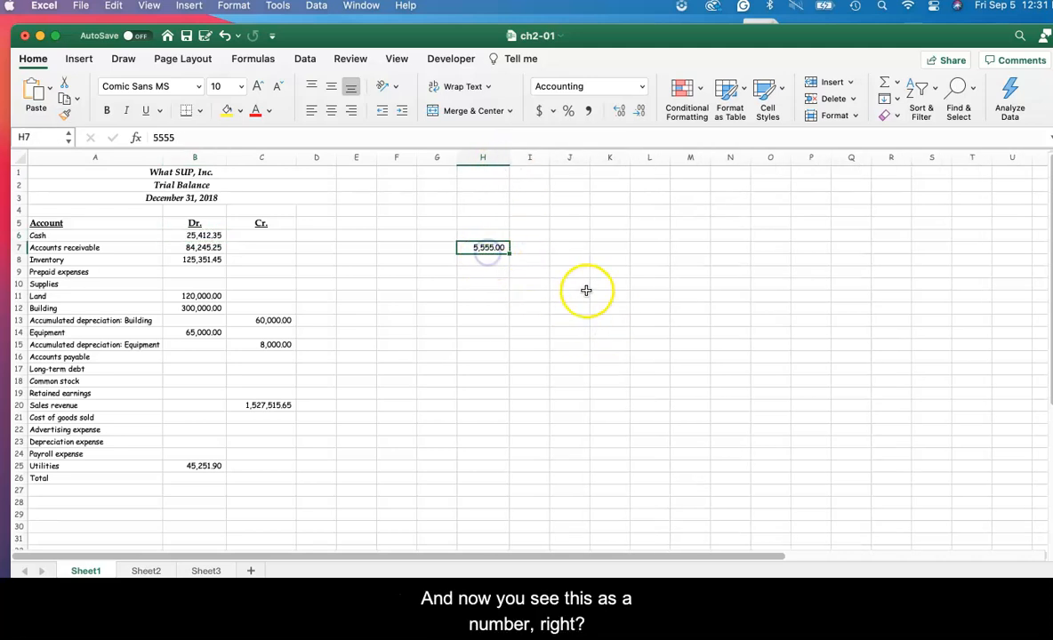
Step: Format cell H7 as Currency with the $ symbol
right_click(504, 252)
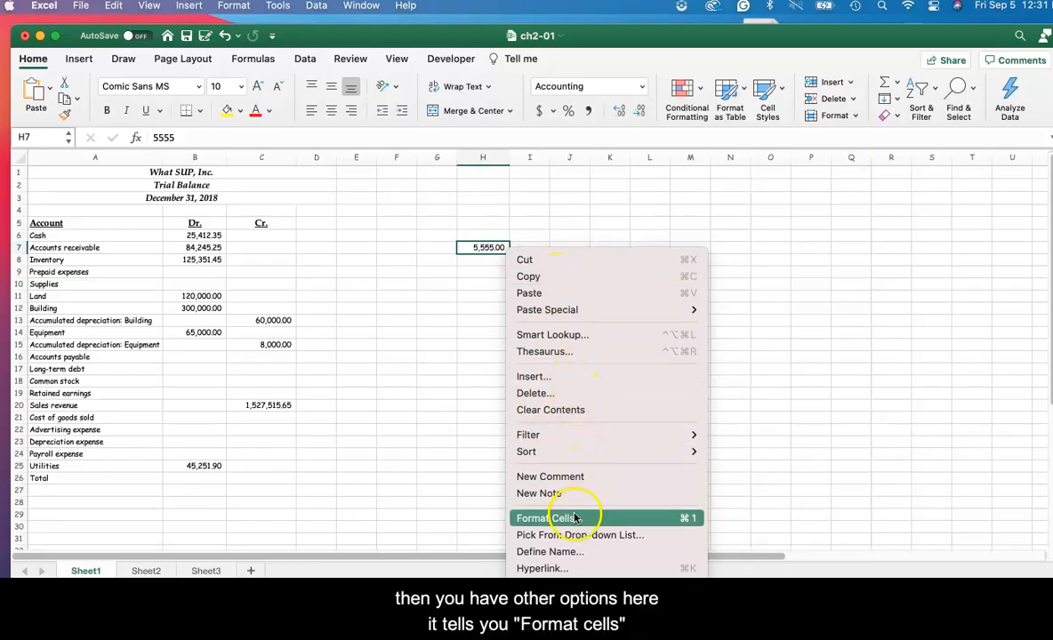
key(Escape)
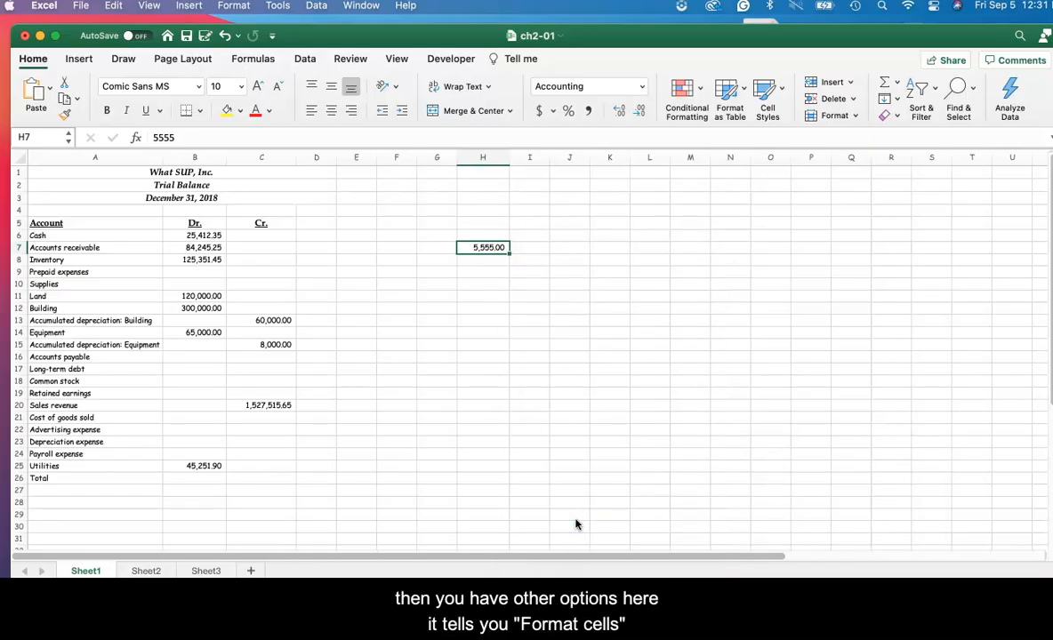
key(super+1)
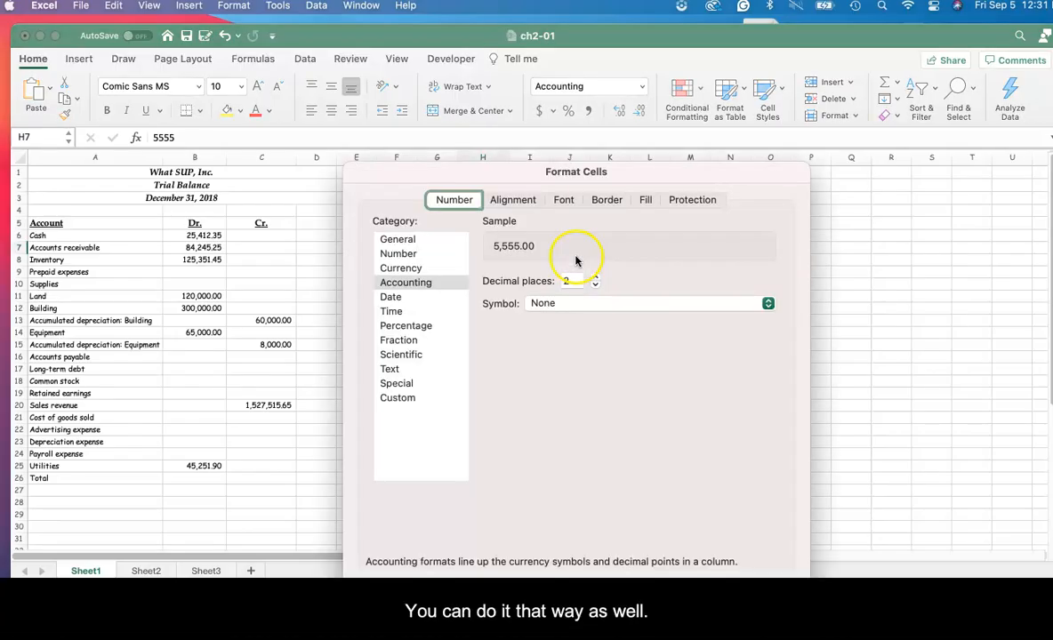
click(409, 270)
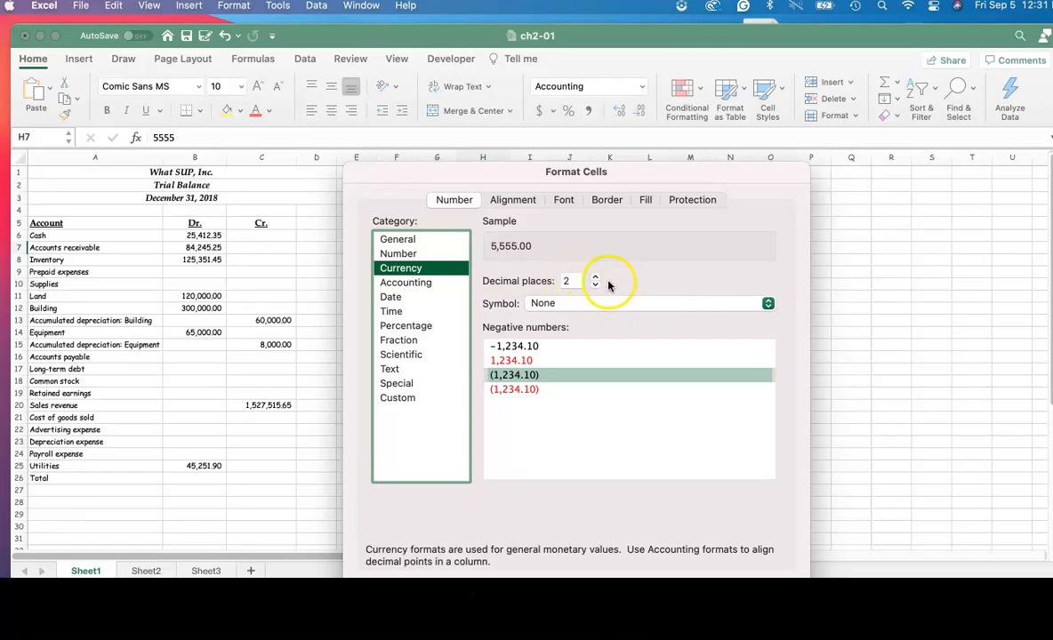
click(574, 304)
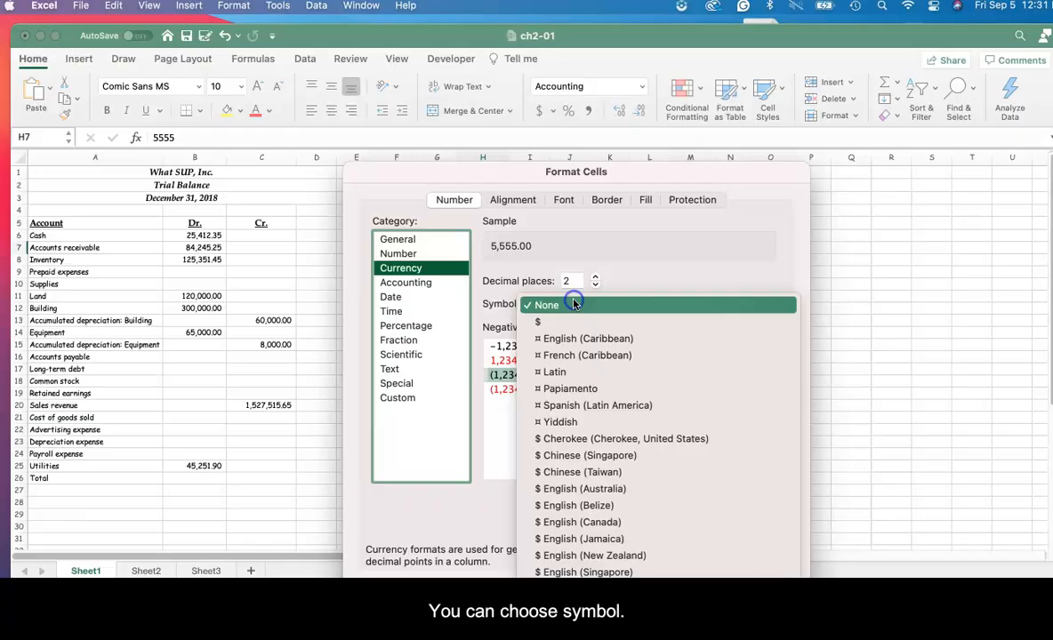
click(542, 321)
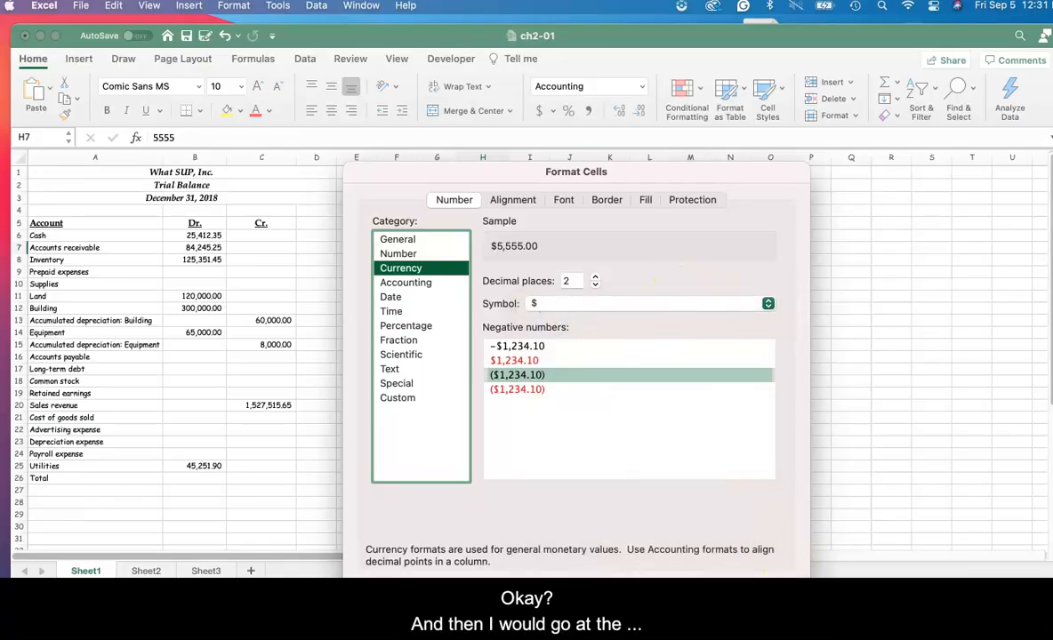
drag(707, 171, 699, 109)
click(761, 528)
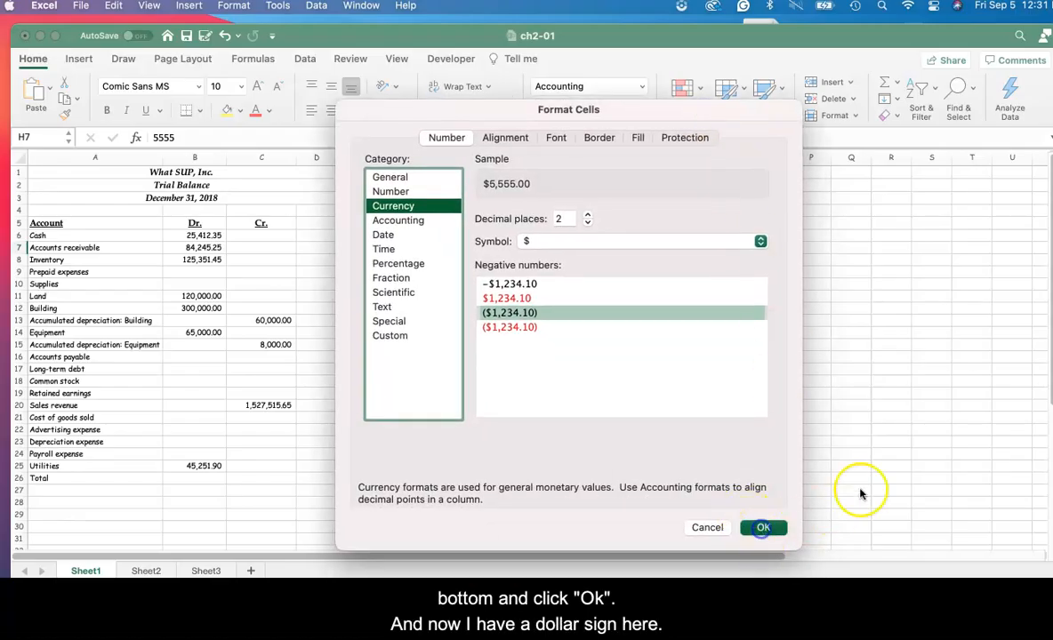